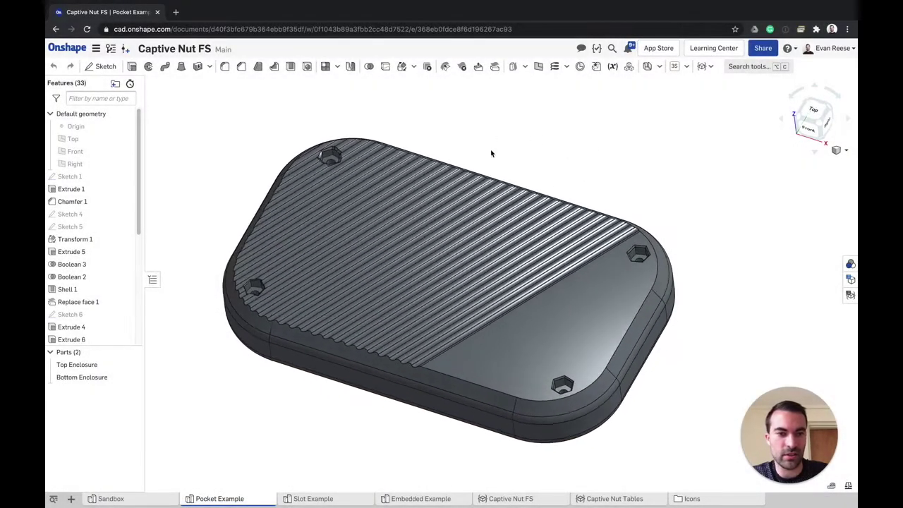
Examine the hexagonal nut pockets at the corners of the ribbed enclosure in the Pocket Example
right_drag(492, 153, 593, 270)
middle_drag(628, 249, 619, 251)
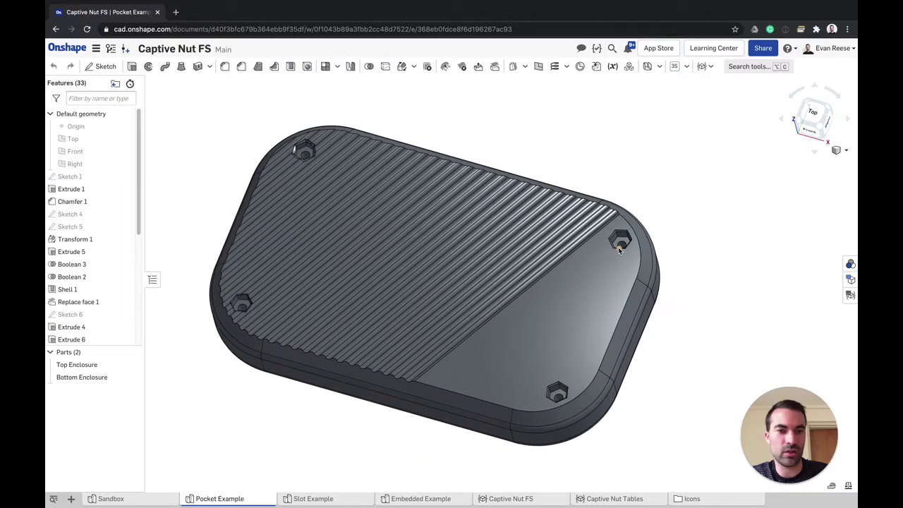
scroll(614, 243, up, 5)
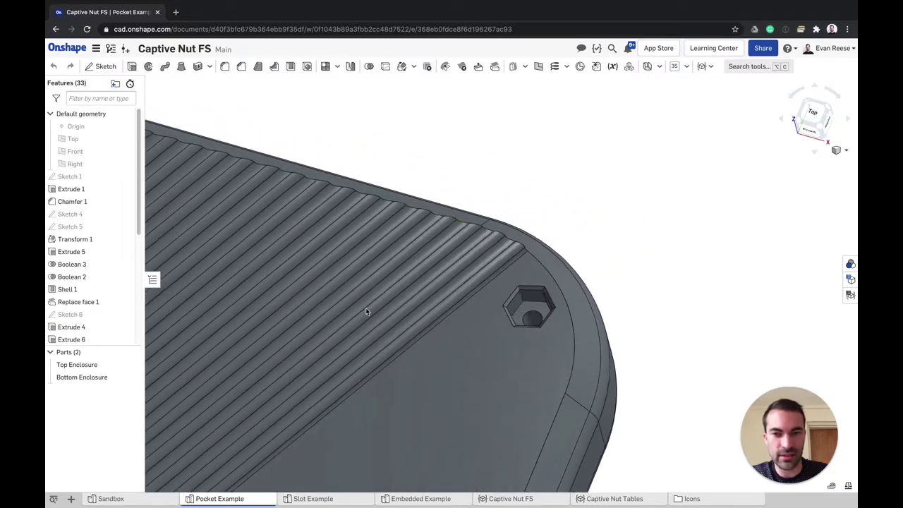
scroll(341, 316, down, 10)
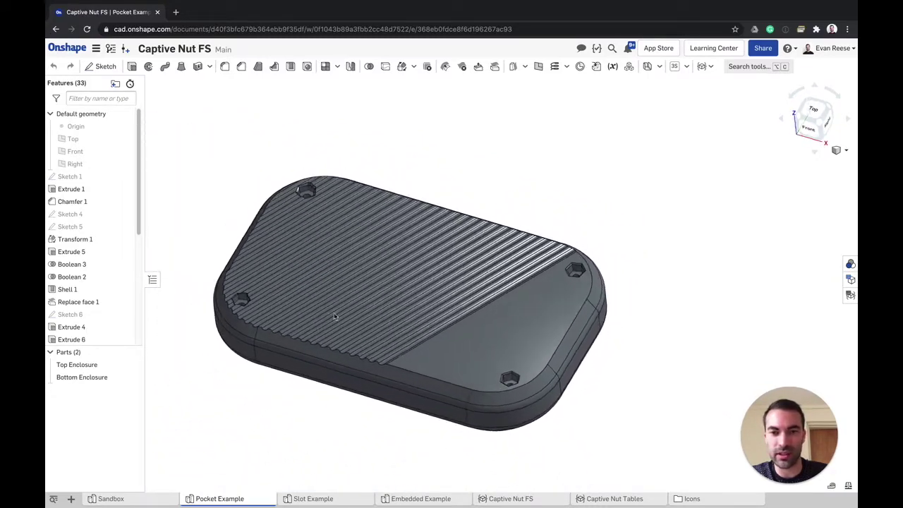
key(Up)
key(Up)
key(Up)
key(Up)
key(Up)
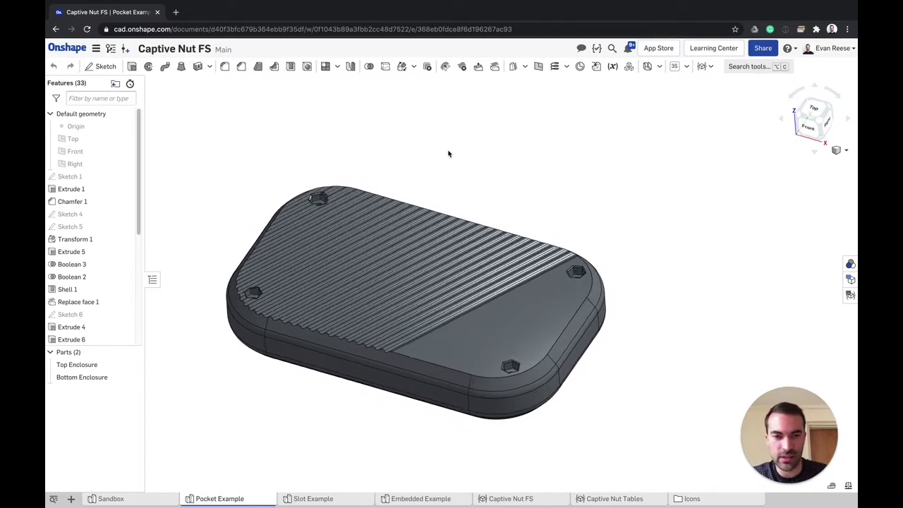
key(shift+Up)
key(shift+Up)
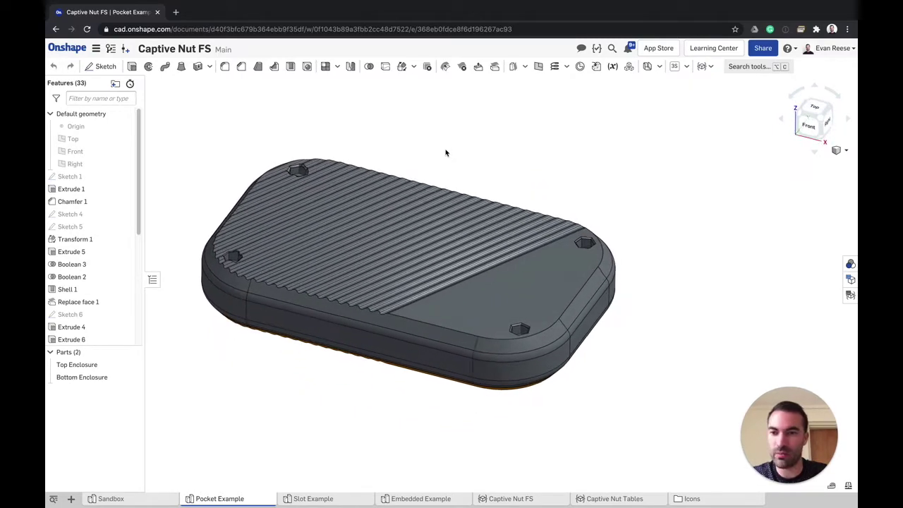
scroll(512, 332, up, 6)
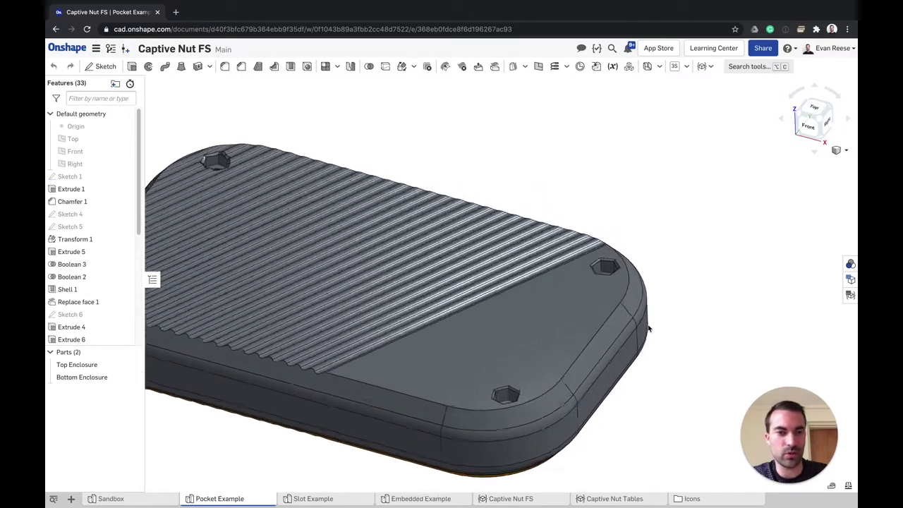
key(f)
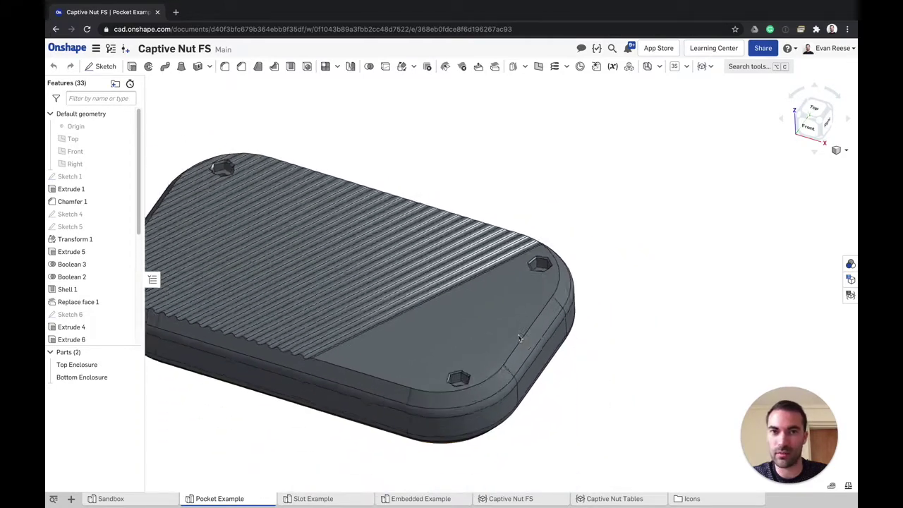
key(Up)
key(Up)
key(Up)
key(Up)
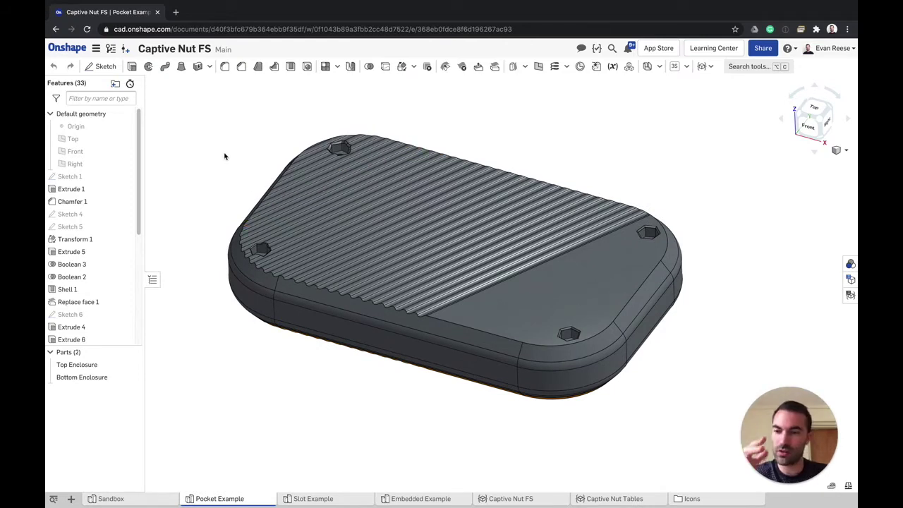
Review the settings of the Captive nut 1 feature at the end of the feature list and leave them unchanged
drag(140, 213, 144, 346)
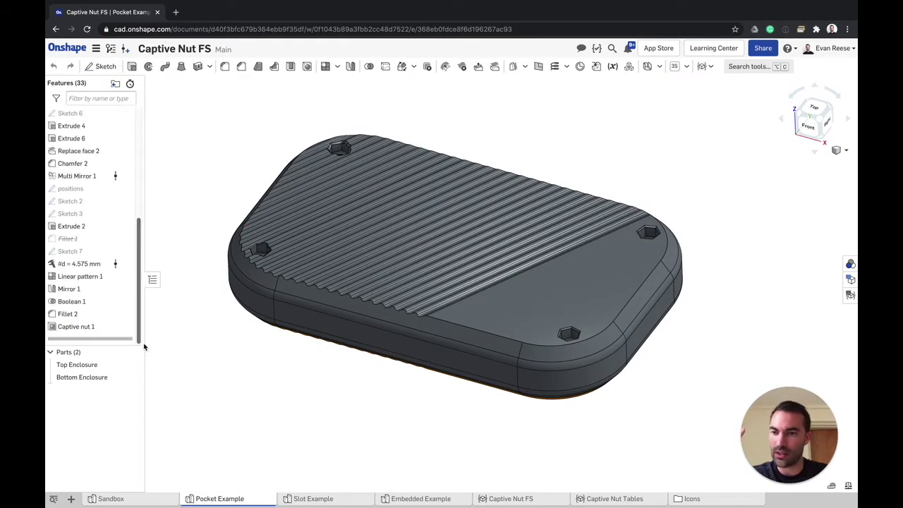
double_click(95, 326)
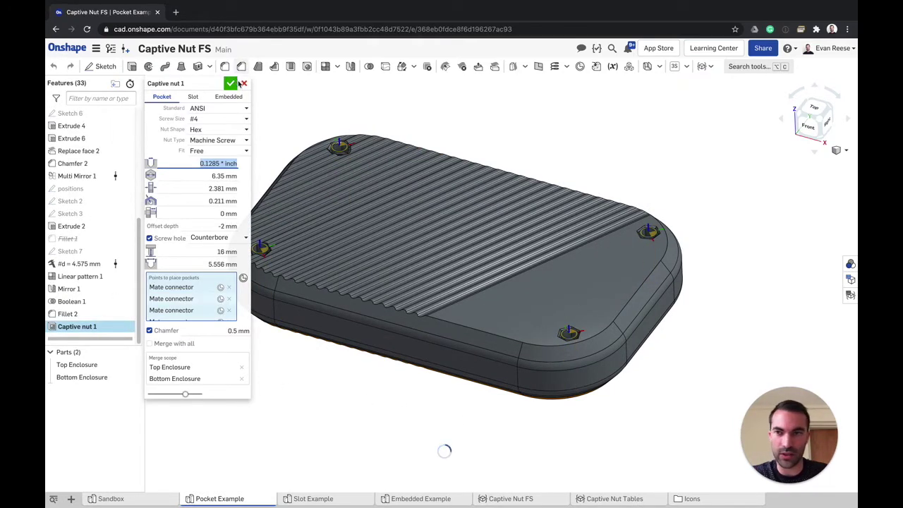
click(241, 83)
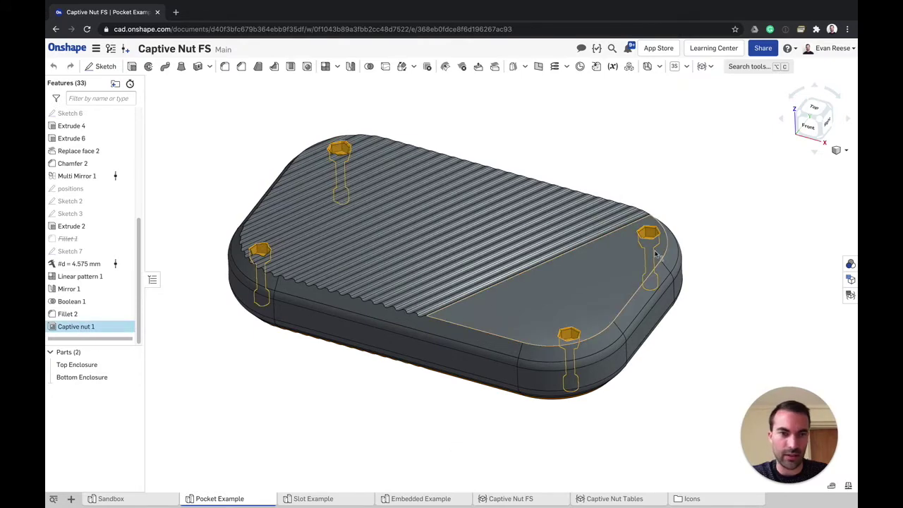
Inspect the highlighted captive nut pockets and screw holes from above and beneath the enclosure, and clear the selection
scroll(656, 255, up, 5)
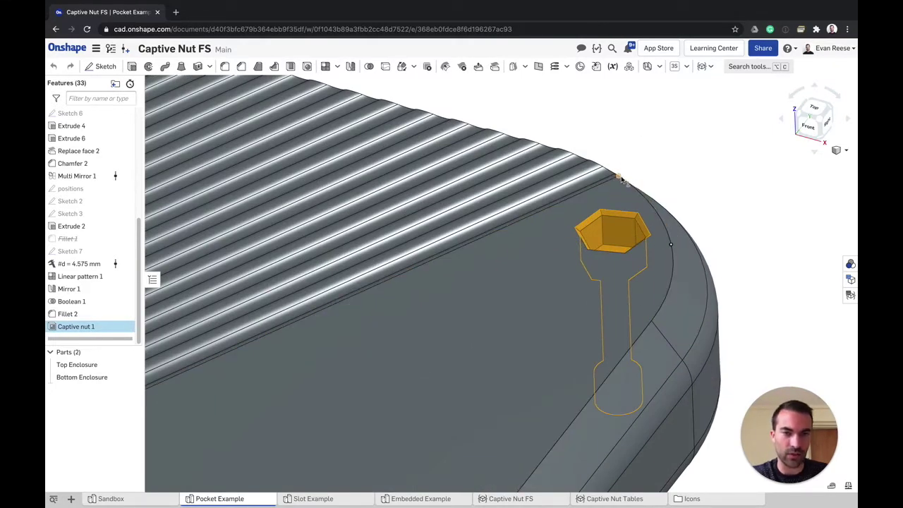
scroll(591, 315, down, 4)
right_drag(593, 317, 503, 290)
key(Up)
key(Up)
key(Up)
key(Up)
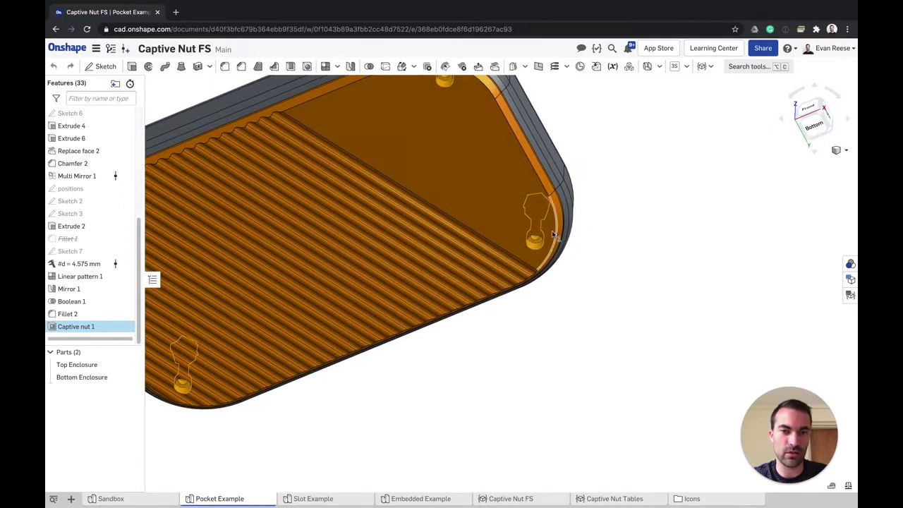
right_drag(540, 240, 540, 281)
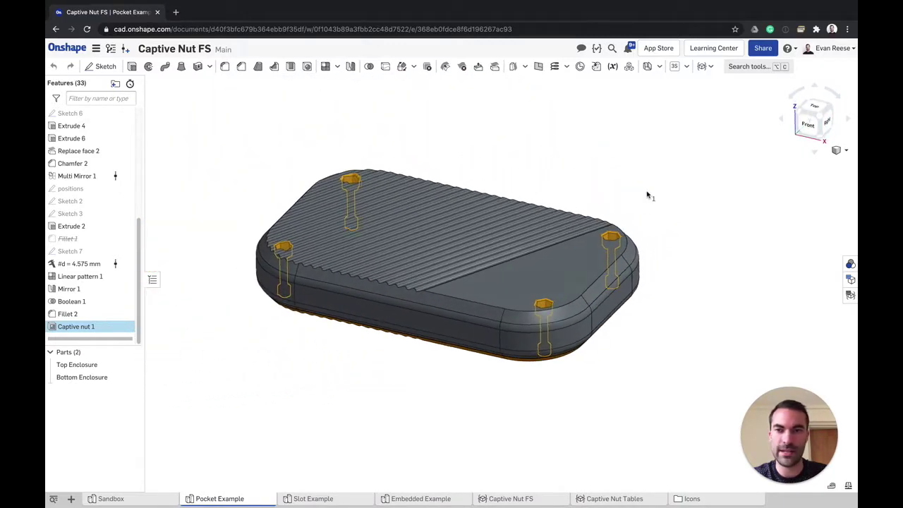
click(644, 190)
Open the Slot Example and hide the Bottom Enclosure to expose the inside of the Top Enclosure
click(314, 498)
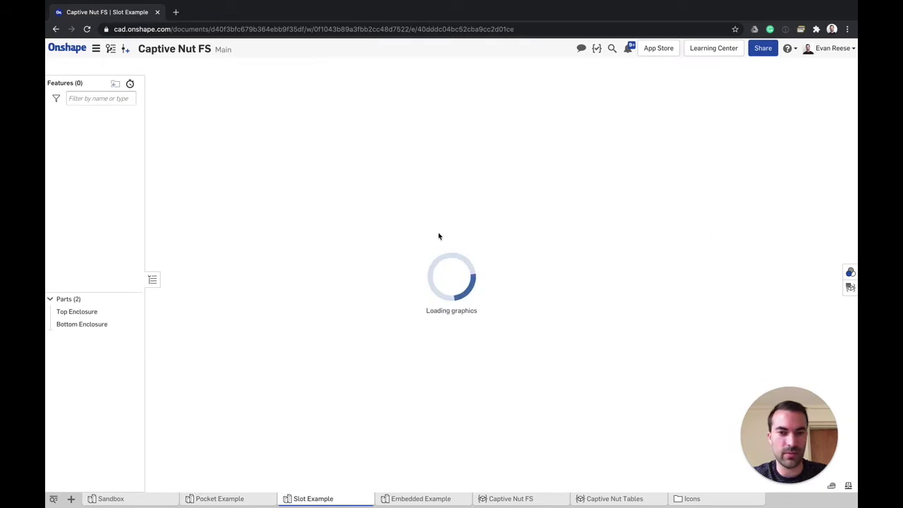
key(shift+6)
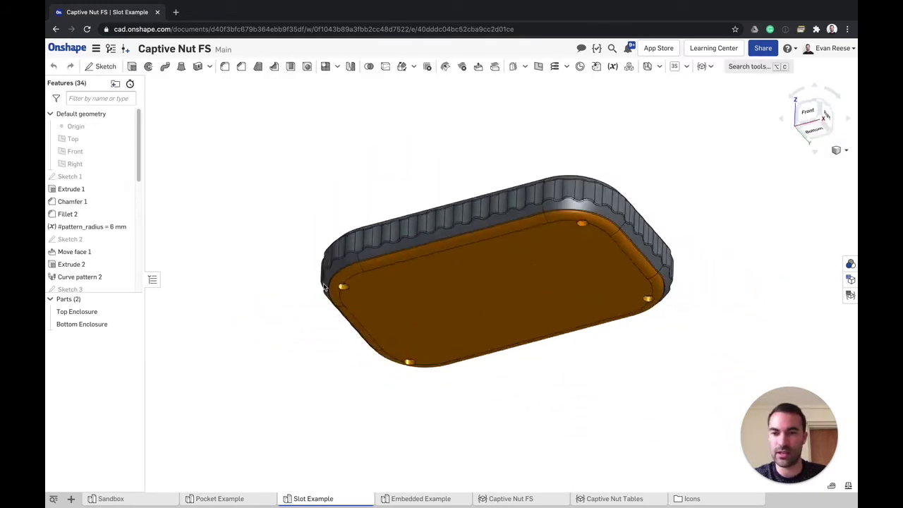
key(p)
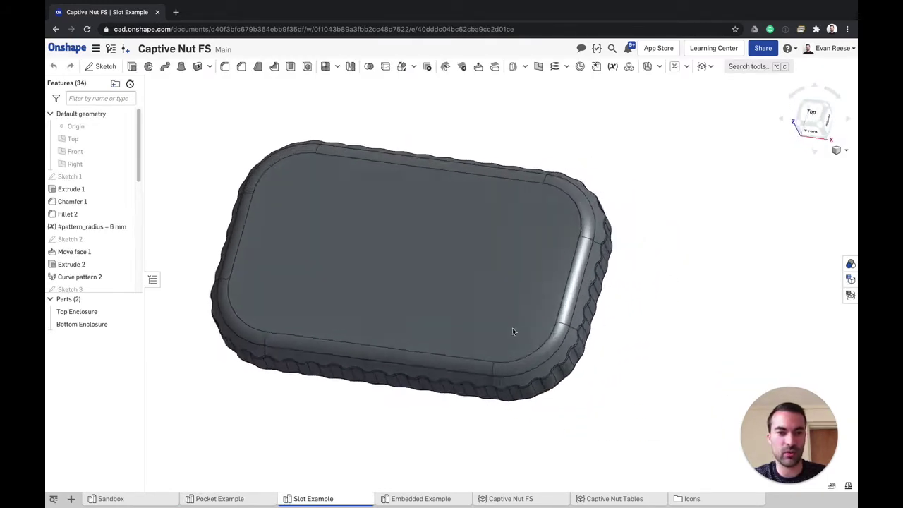
right_drag(240, 296, 236, 292)
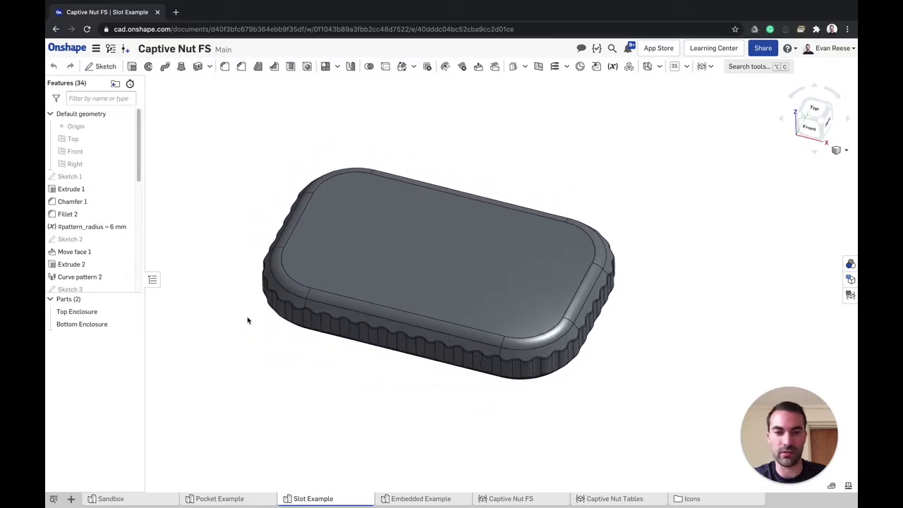
key(shift+1)
right_drag(410, 240, 293, 295)
key(y)
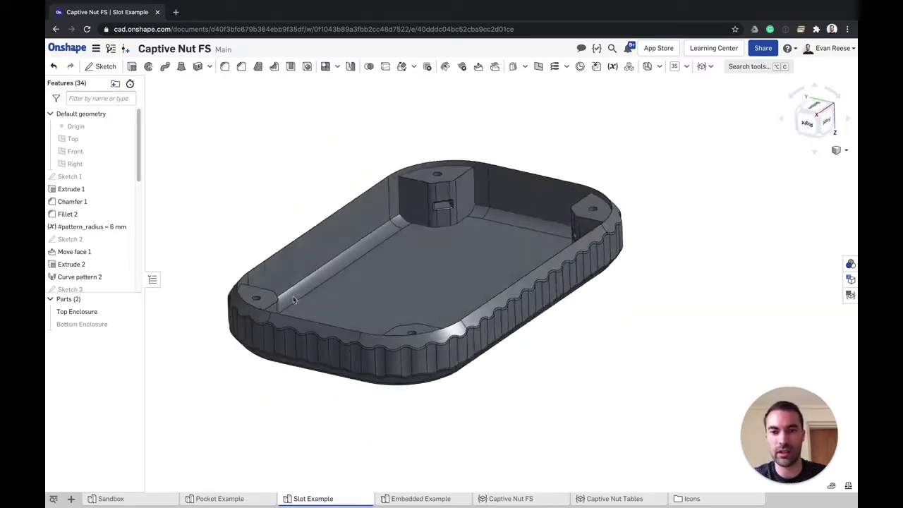
Examine the nut slot in the inner corner boss of the Top Enclosure and the enclosure's closed outer side
scroll(446, 204, up, 5)
scroll(442, 204, up, 3)
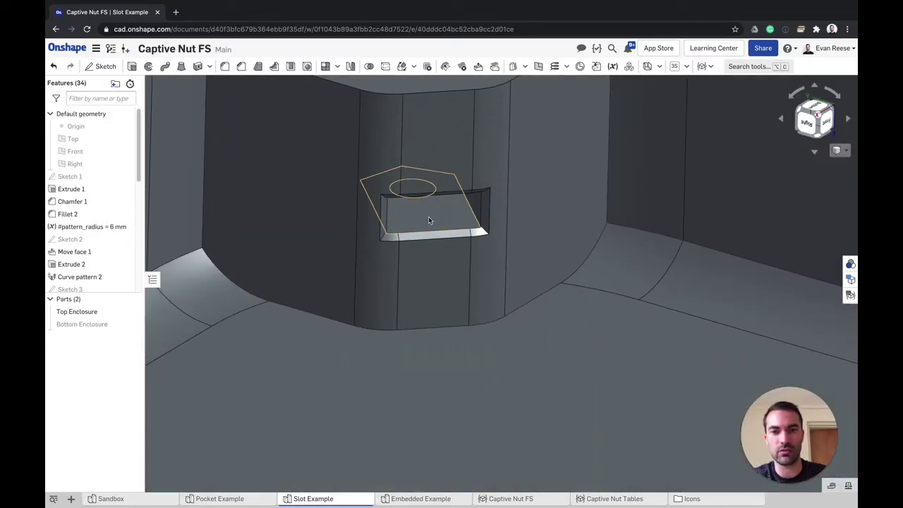
click(429, 218)
scroll(448, 226, down, 1)
key(space)
scroll(457, 241, down, 6)
right_drag(657, 190, 304, 255)
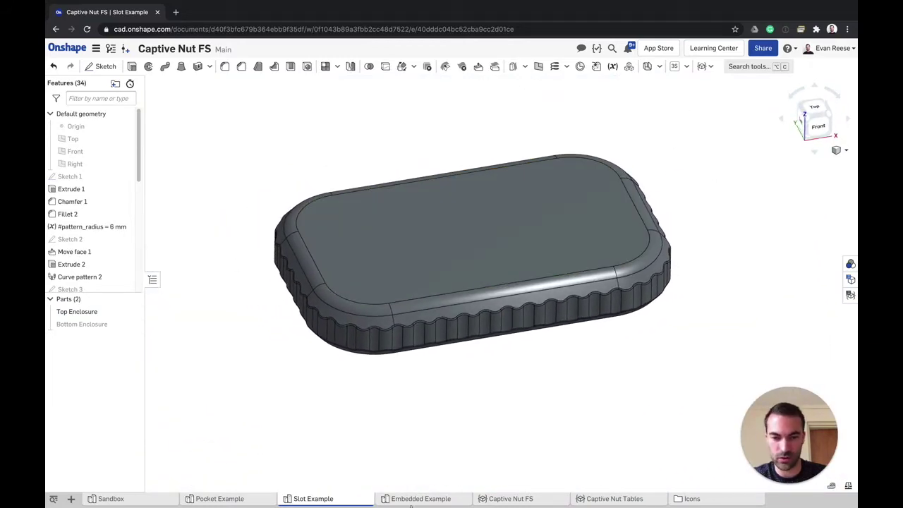
Open the Embedded Example and preview a horizontal section through the upper nut supports, discarding the section view
click(413, 500)
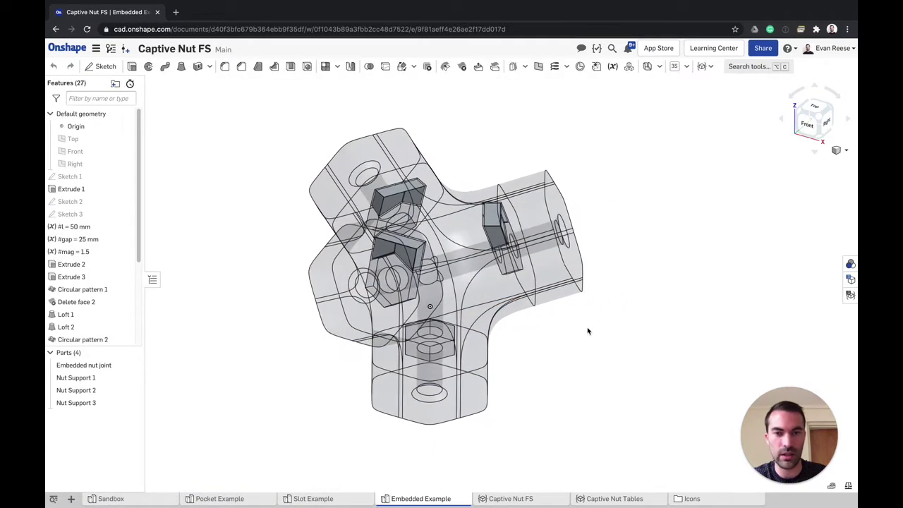
click(88, 139)
key(shift+x)
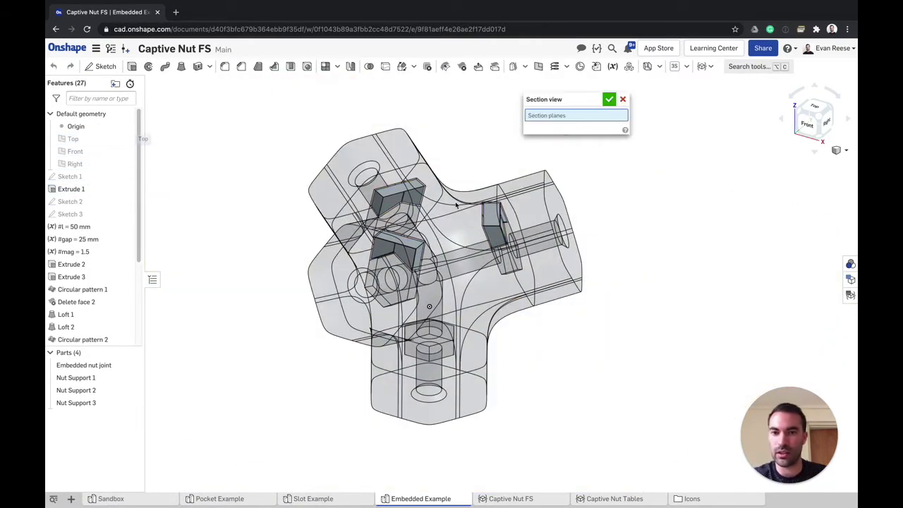
drag(429, 275, 400, 181)
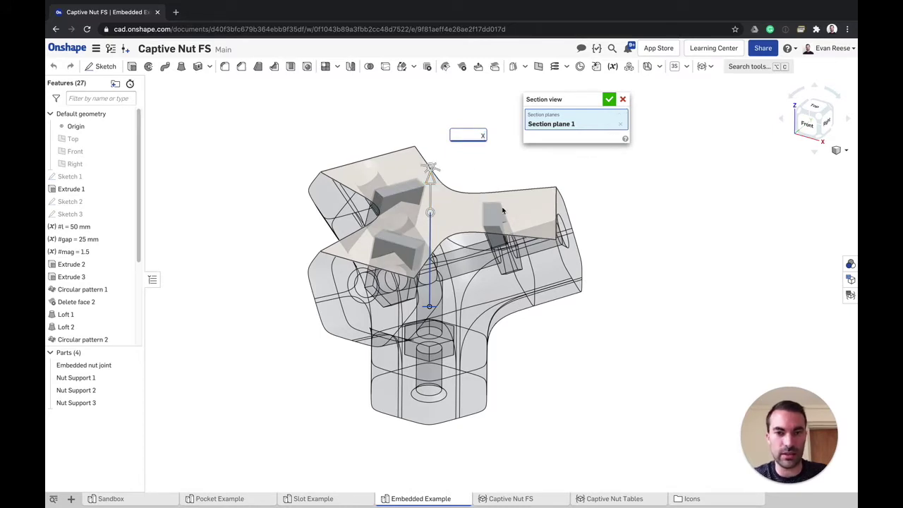
click(623, 99)
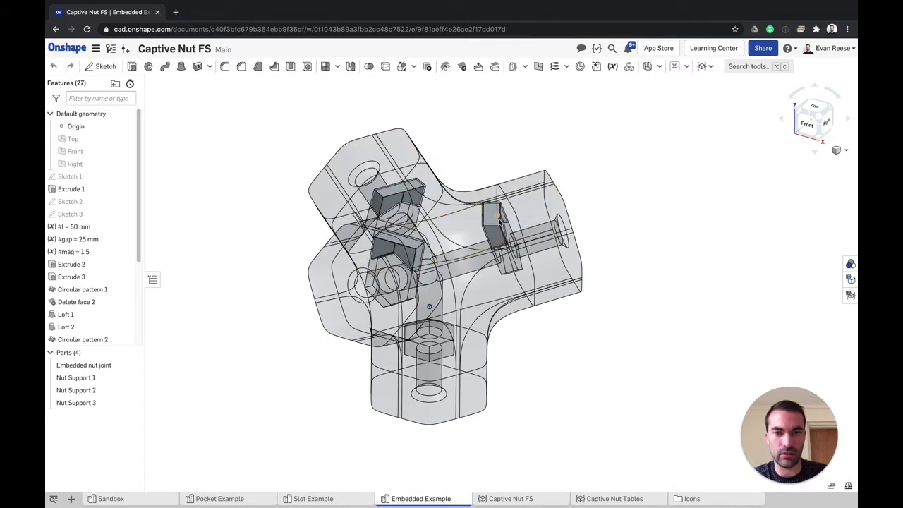
Examine the embedded nut cavities, their separate nut support parts and the screw holes inside the translucent joint
scroll(489, 190, up, 3)
right_drag(480, 201, 441, 245)
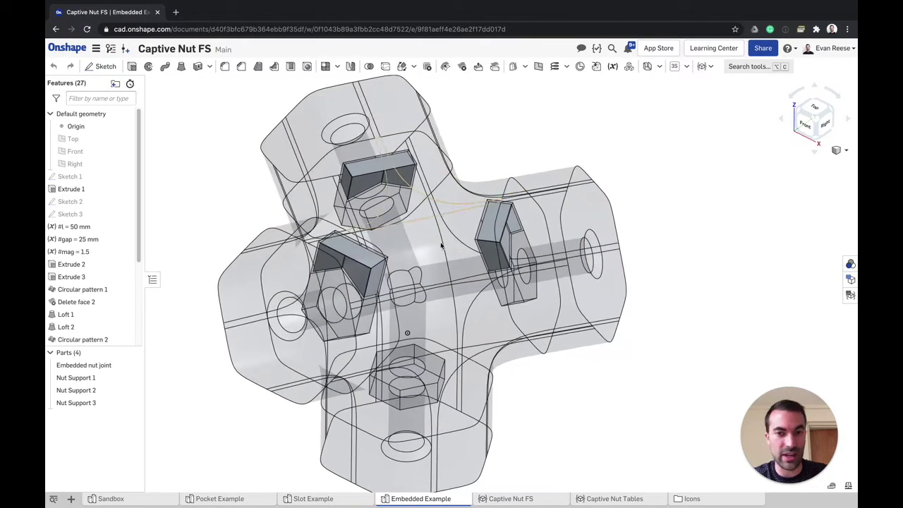
scroll(534, 216, down, 1)
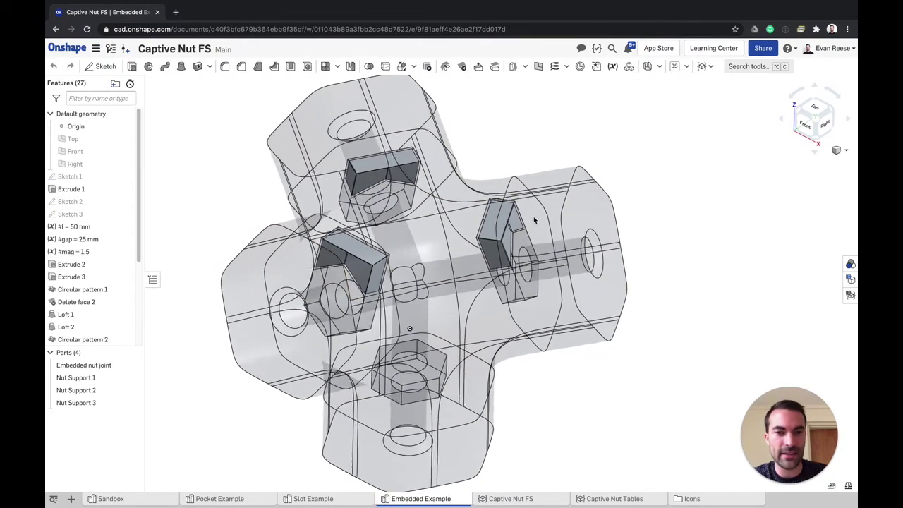
right_drag(534, 216, 441, 209)
scroll(441, 210, up, 5)
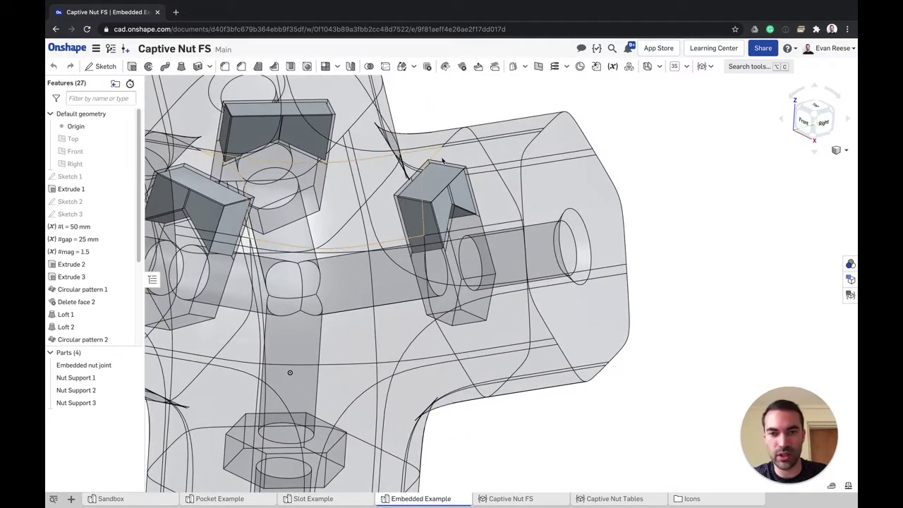
scroll(485, 242, down, 5)
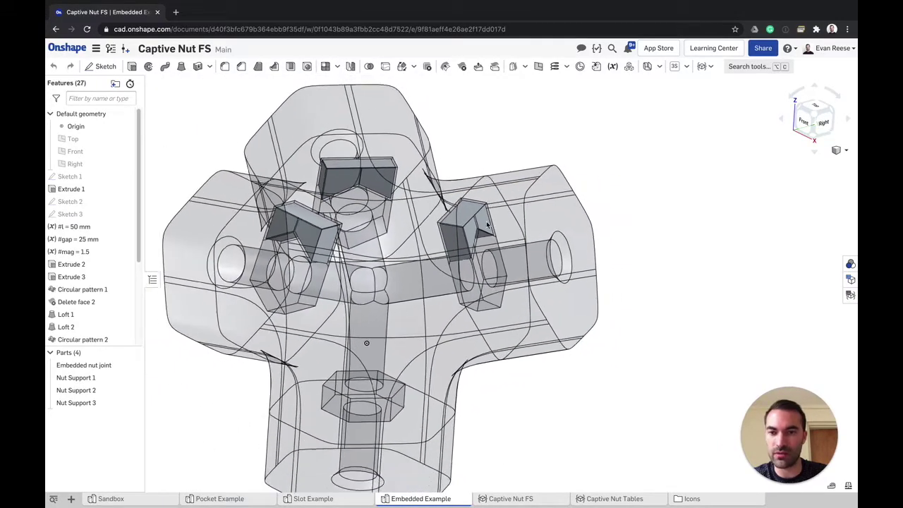
right_drag(485, 242, 352, 280)
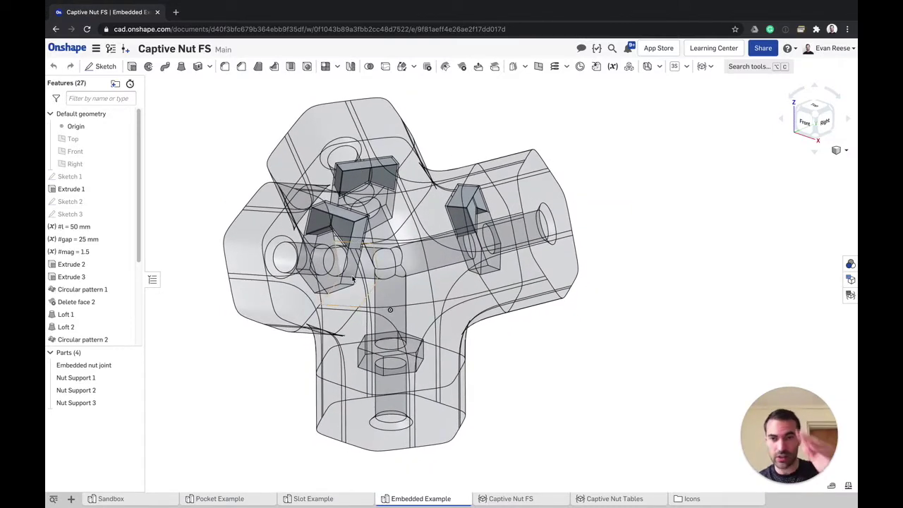
right_drag(547, 199, 367, 285)
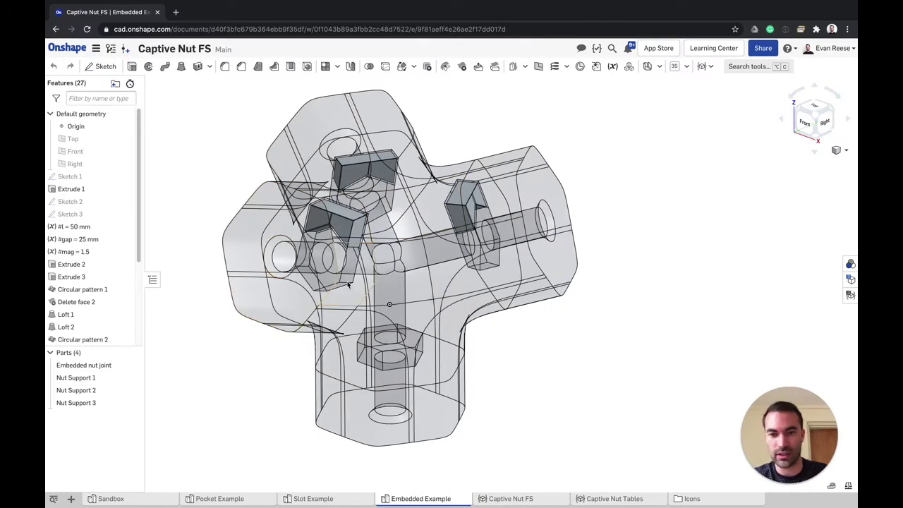
right_drag(346, 281, 483, 211)
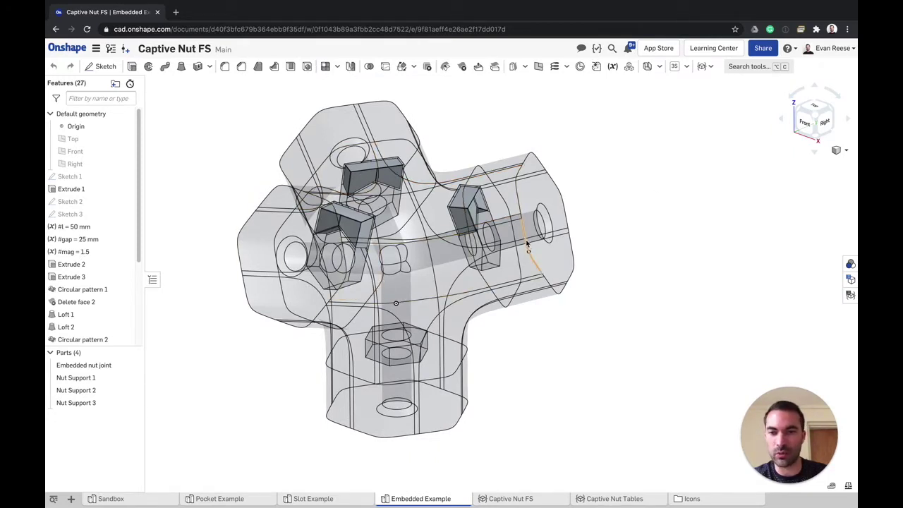
middle_drag(526, 241, 526, 241)
right_drag(471, 240, 492, 197)
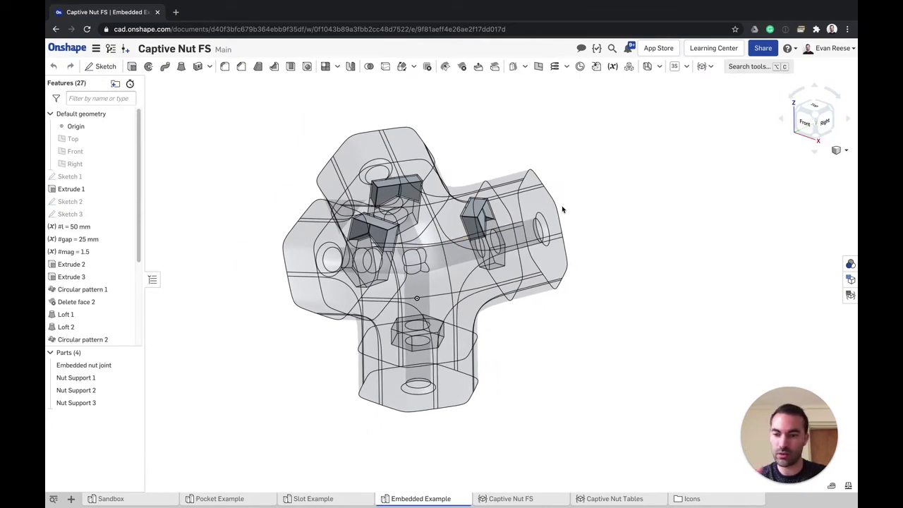
Open the Sandbox part studio and start the Captive nut feature that comes from the current workspace
click(133, 500)
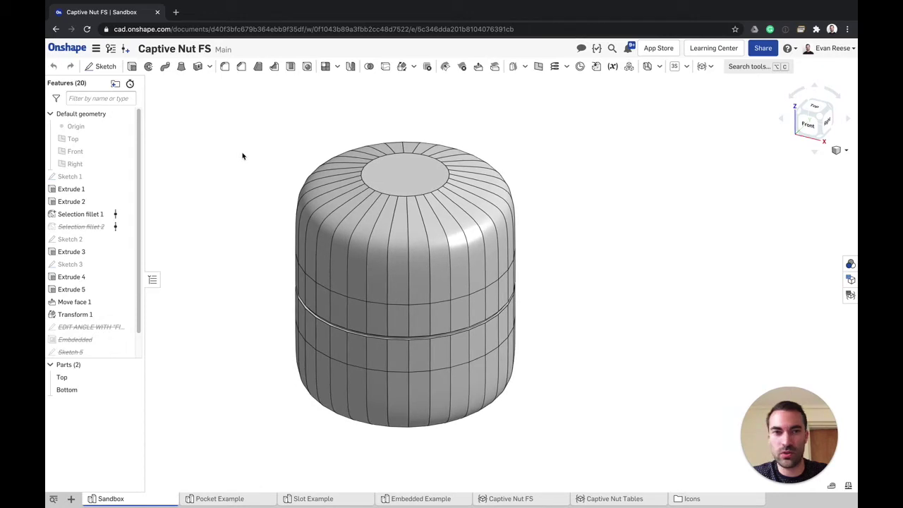
key(alt+c)
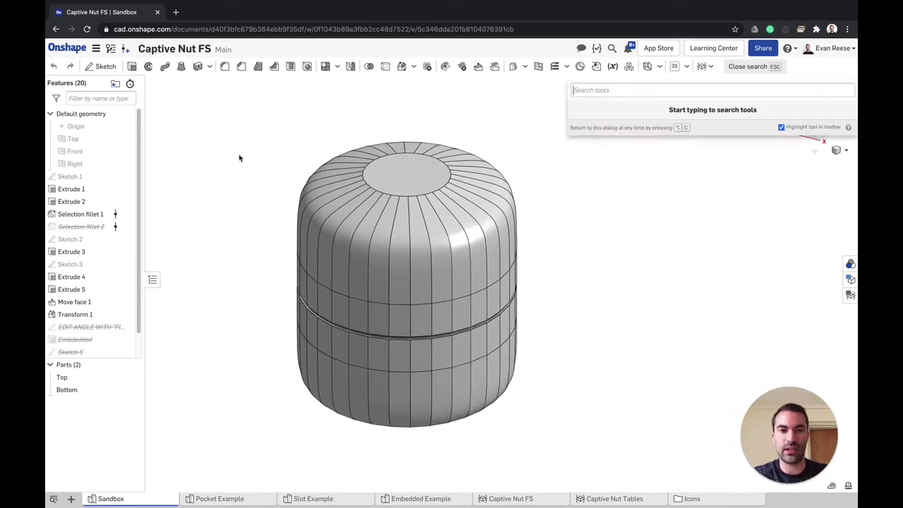
text(capt)
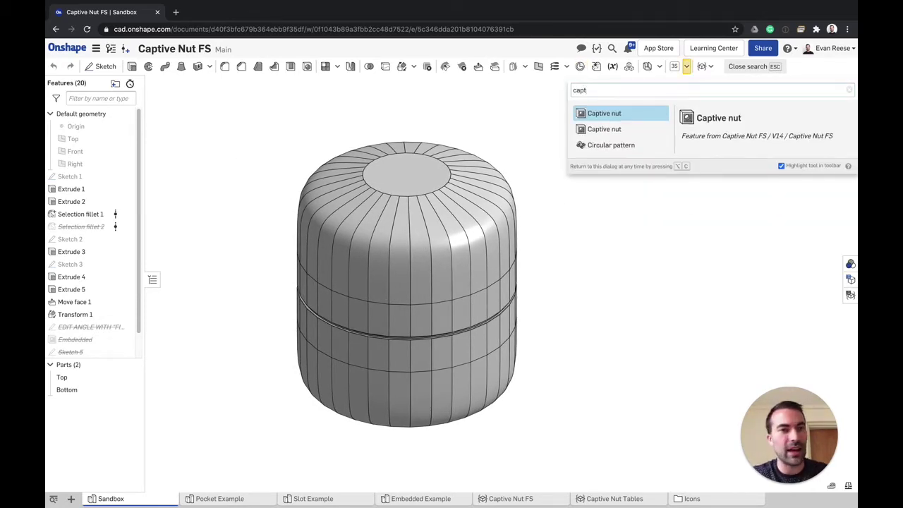
key(Down)
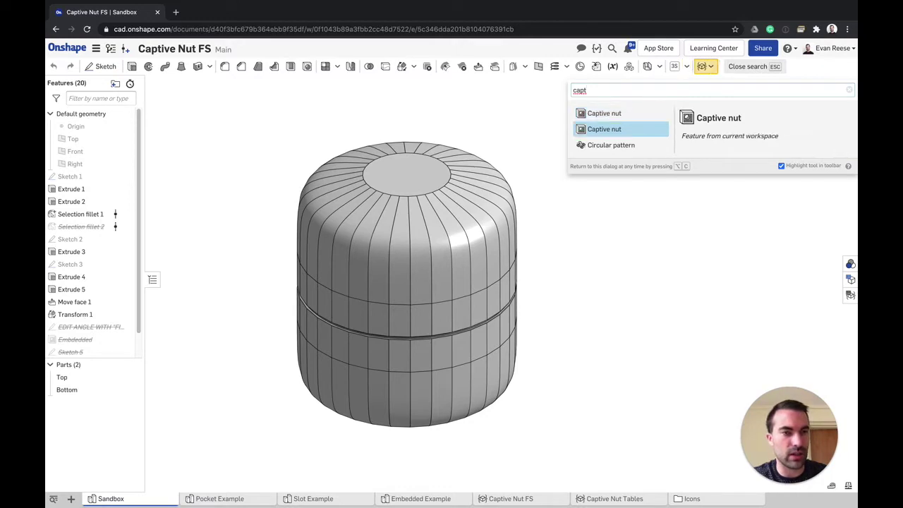
key(Return)
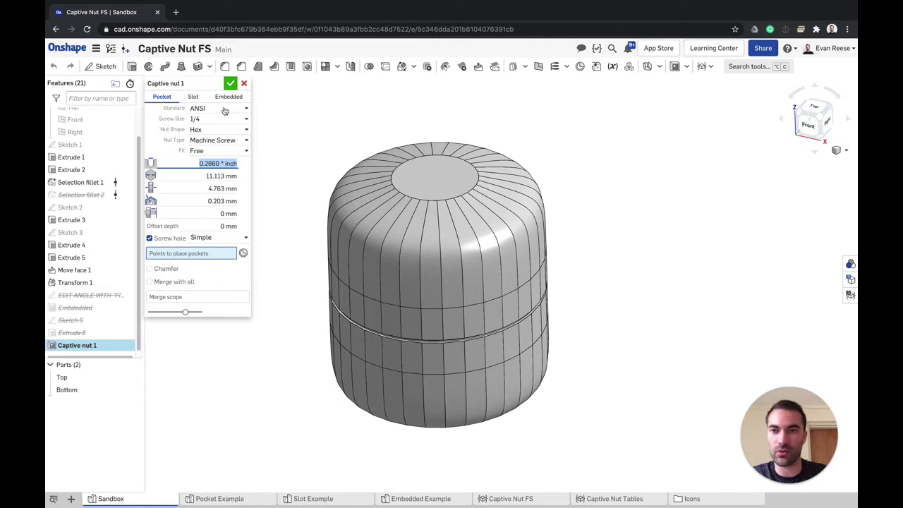
Review the available standards and ANSI screw sizes for the captive nut, keeping ANSI and 1/4
click(223, 108)
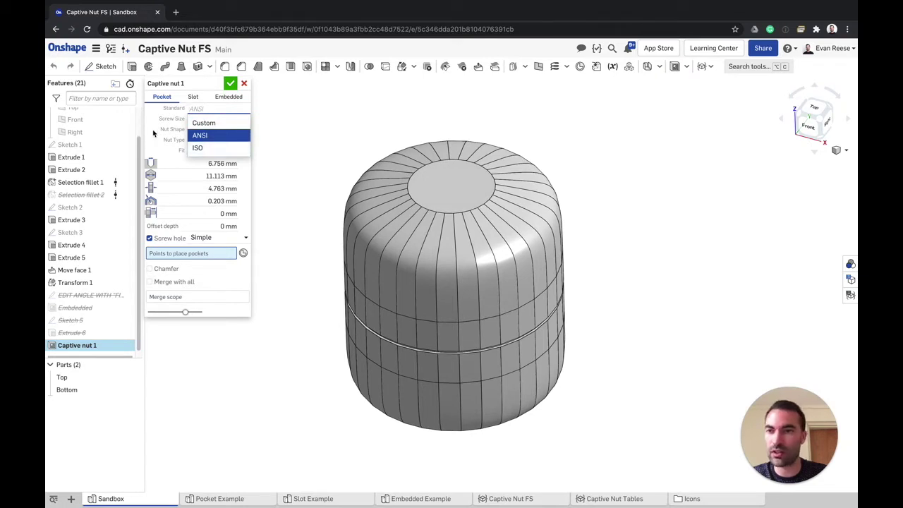
click(204, 135)
click(216, 120)
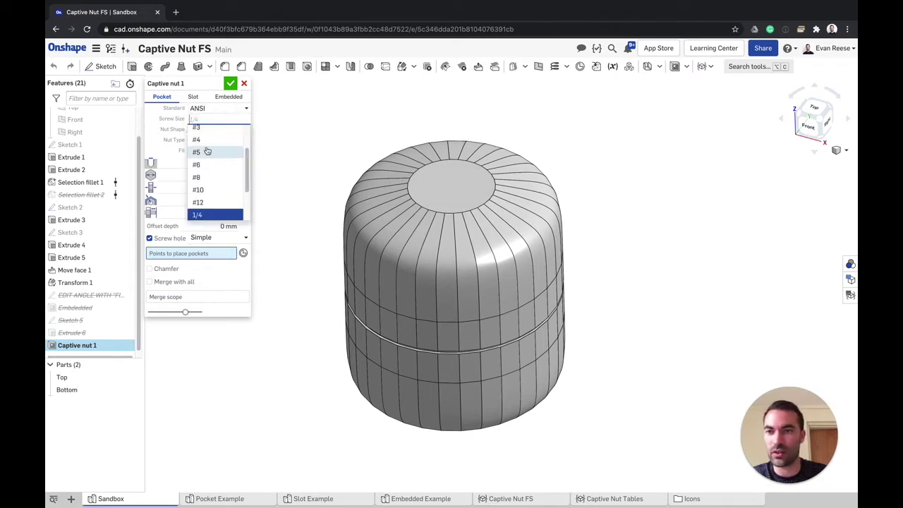
scroll(246, 171, up, 5)
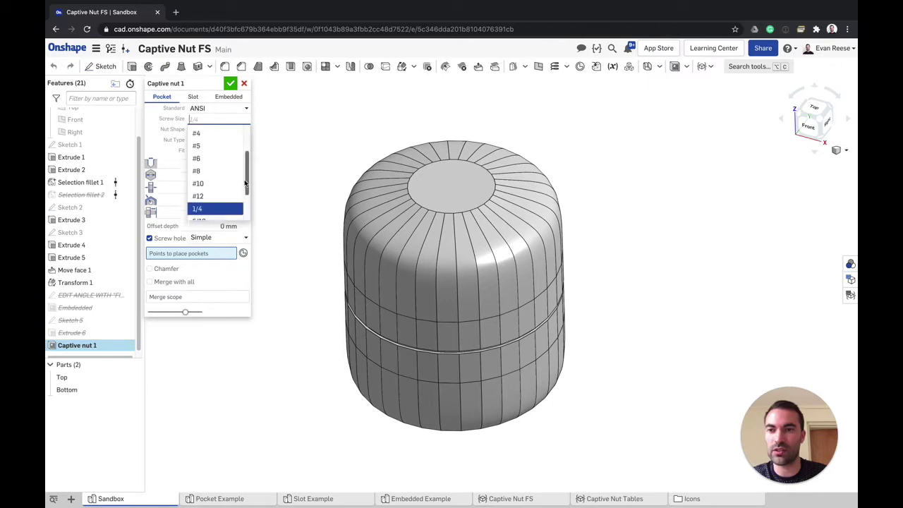
drag(246, 183, 246, 195)
click(159, 141)
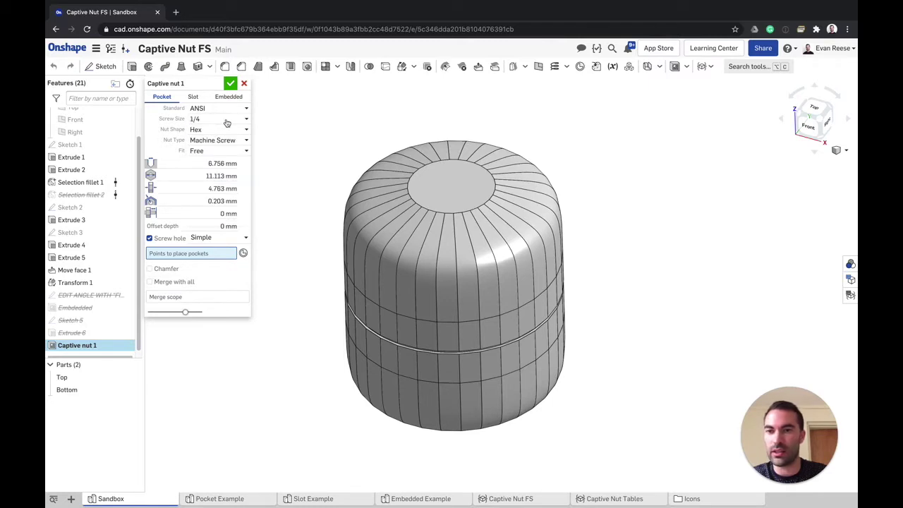
click(229, 123)
click(157, 137)
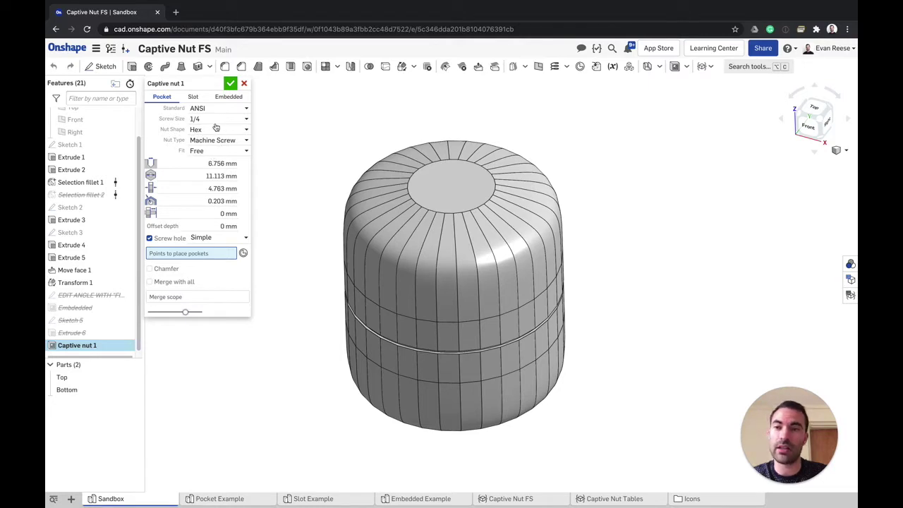
Try screw size #0 with a Square nut shape and check which nut types are offered for it
click(222, 122)
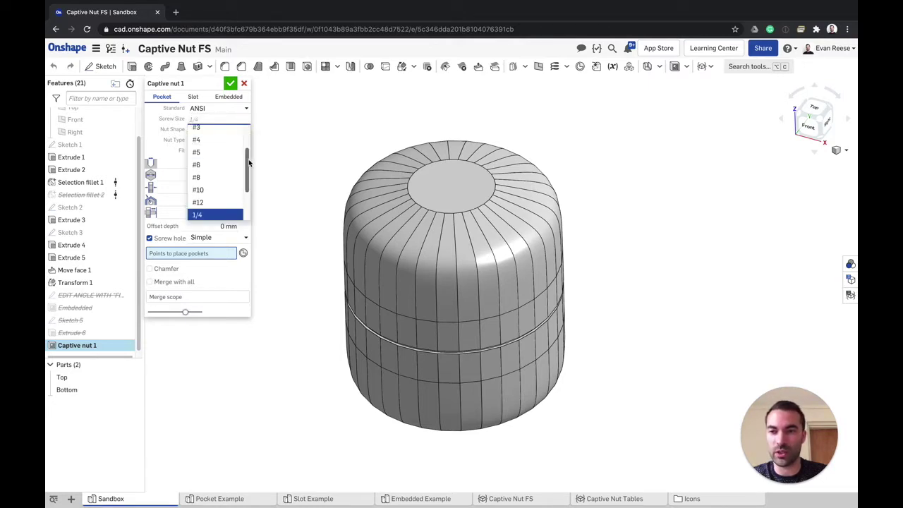
drag(248, 159, 249, 135)
click(203, 134)
click(206, 131)
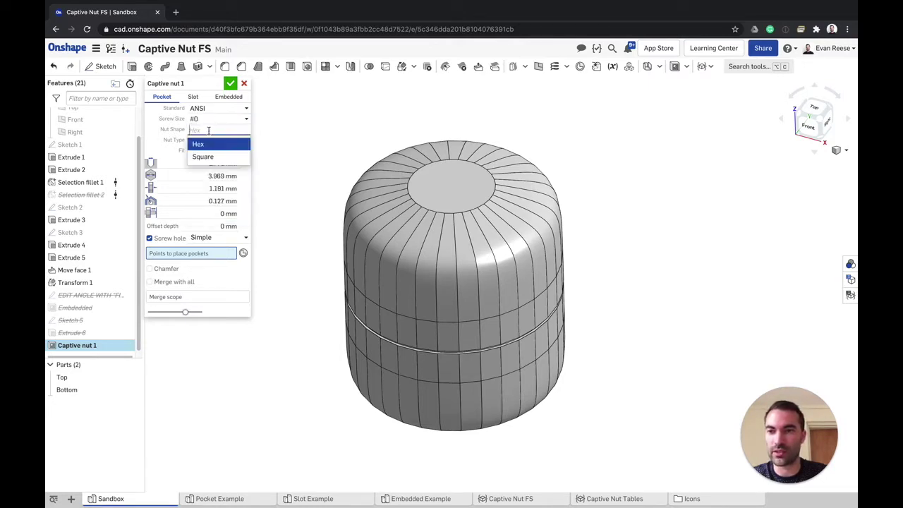
click(206, 158)
click(206, 131)
click(204, 156)
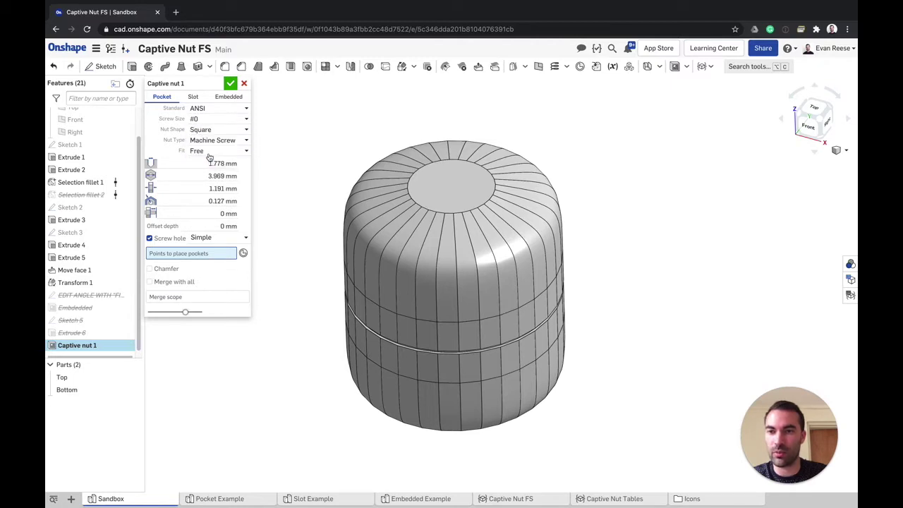
click(213, 140)
click(160, 144)
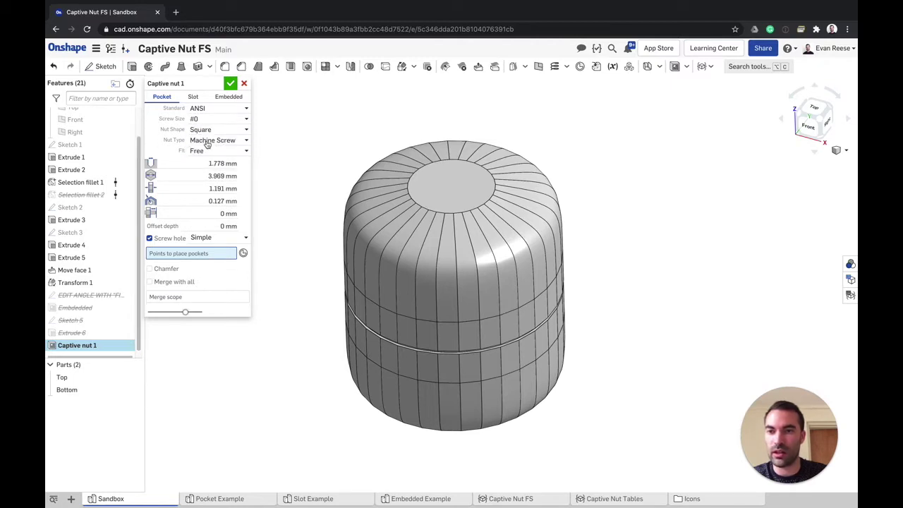
Set the nut shape to Hex, check its nut types, and set the screw size to 1/4
click(226, 131)
click(222, 142)
click(220, 141)
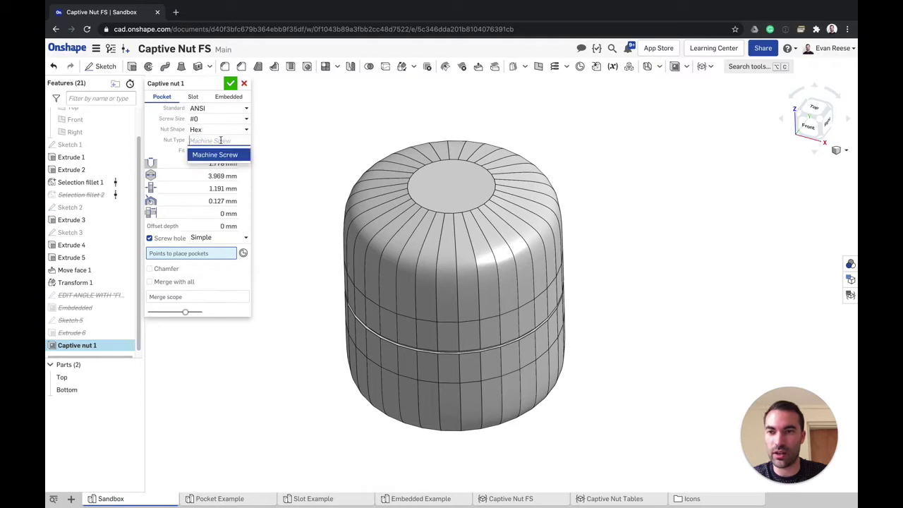
click(165, 139)
click(212, 118)
scroll(208, 169, down, 3)
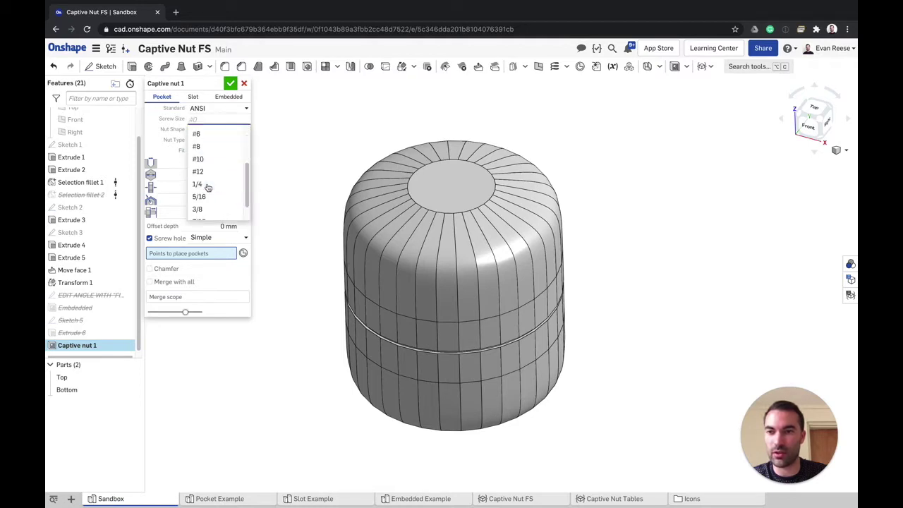
click(206, 180)
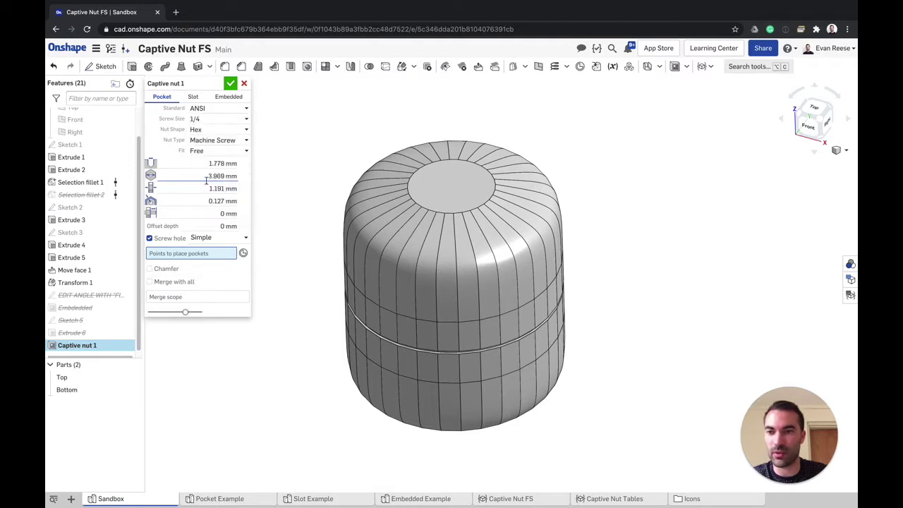
Review the nut types, fit options and hole diameter for the 1/4 hex nut without changing them
click(217, 140)
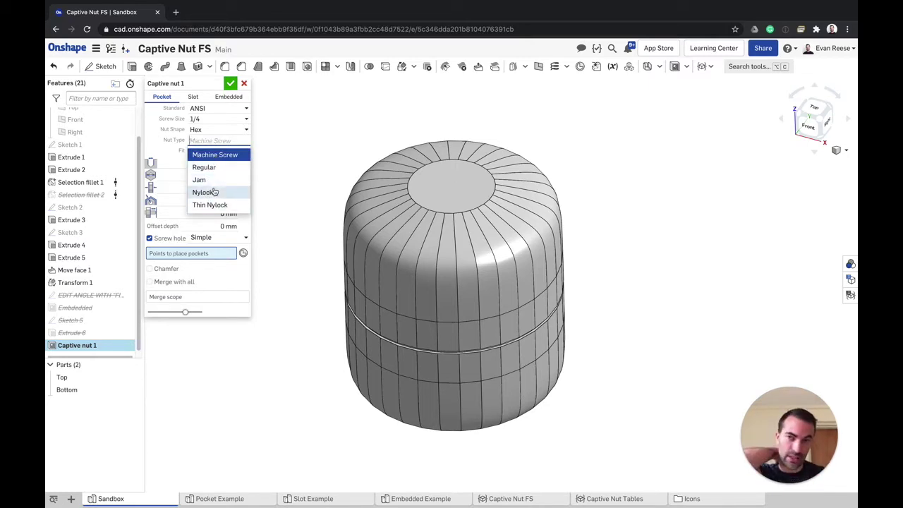
click(153, 141)
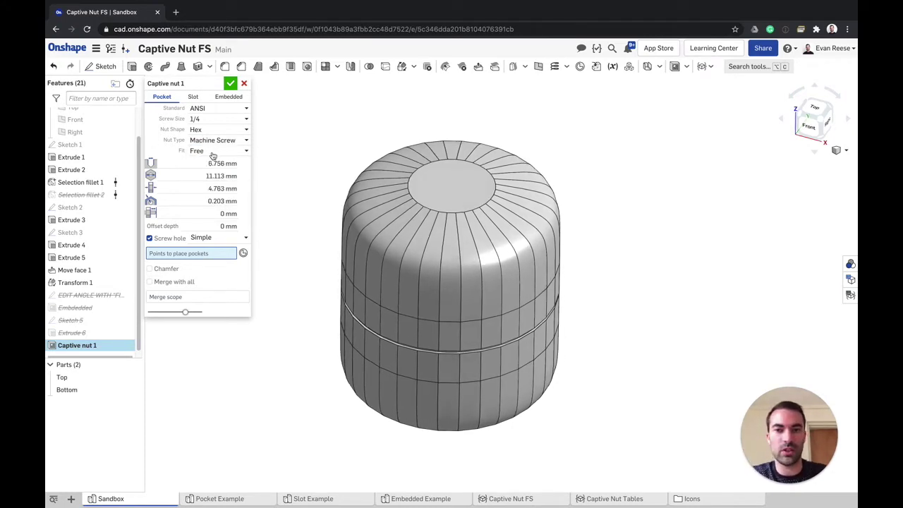
click(213, 153)
click(209, 152)
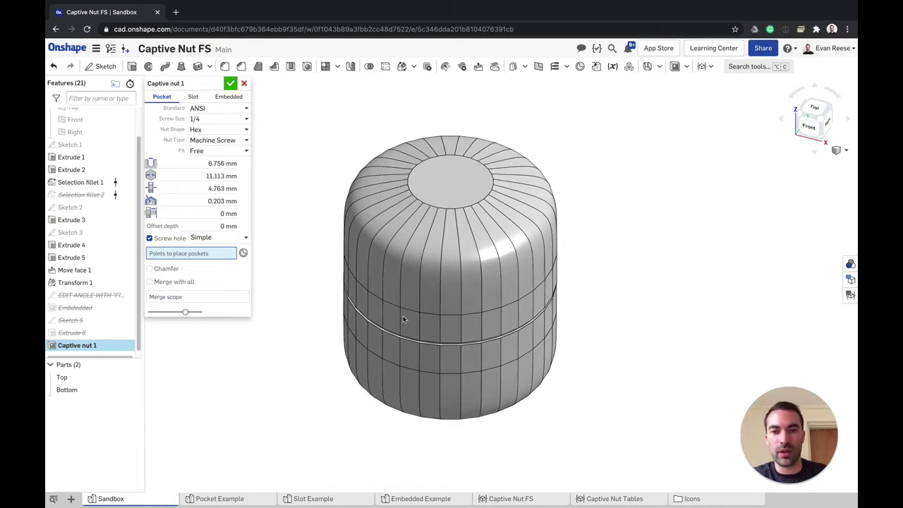
right_drag(297, 234, 300, 213)
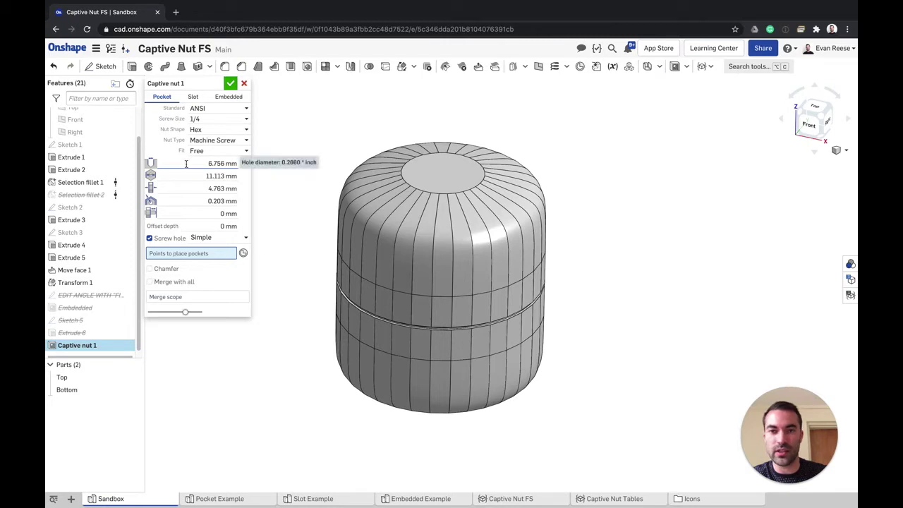
click(187, 164)
click(300, 146)
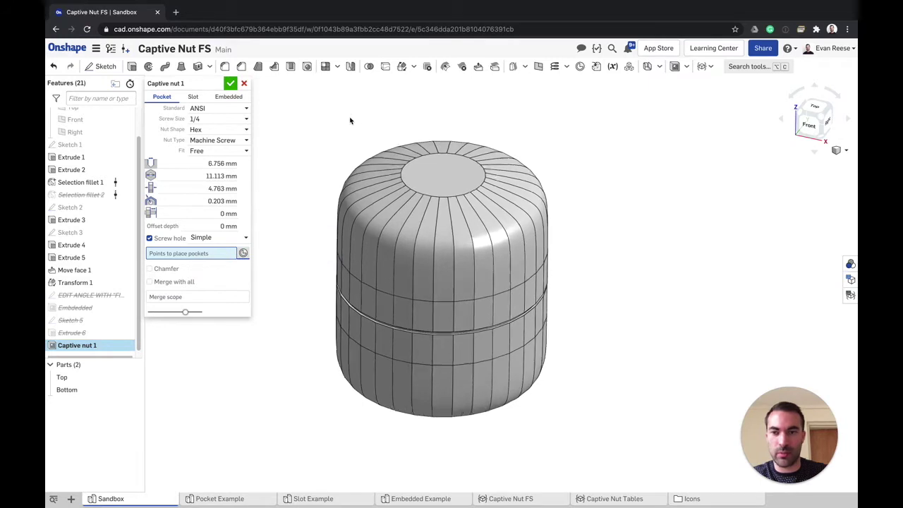
In translucent shading, place the nut pocket at the centre of the flat top face, with Top and Bottom as merge scope
click(837, 150)
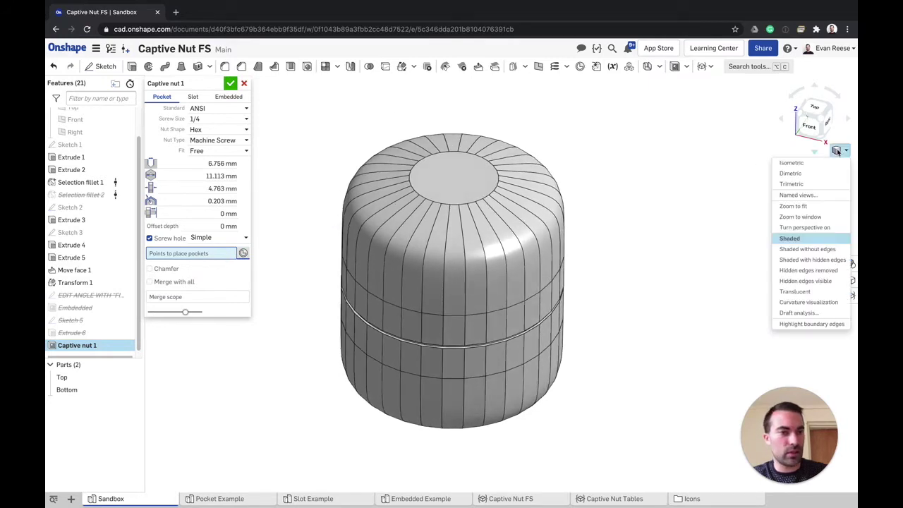
click(815, 291)
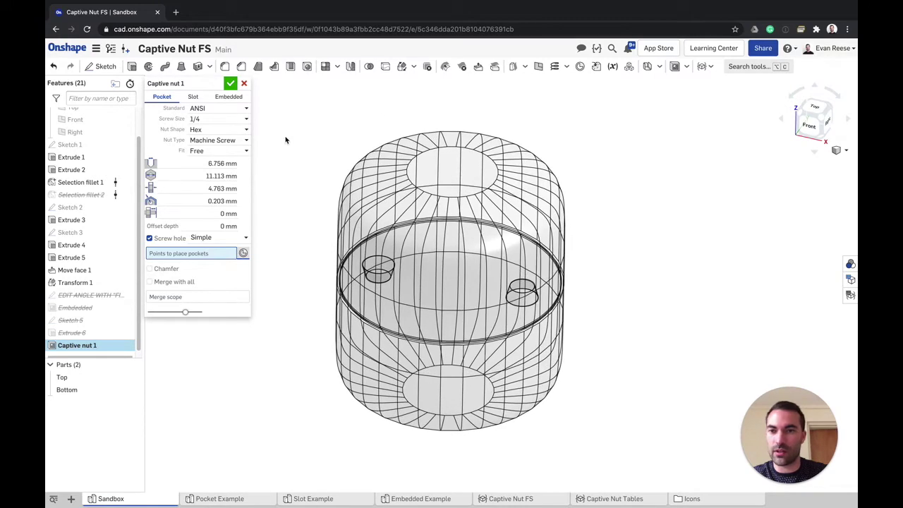
click(452, 170)
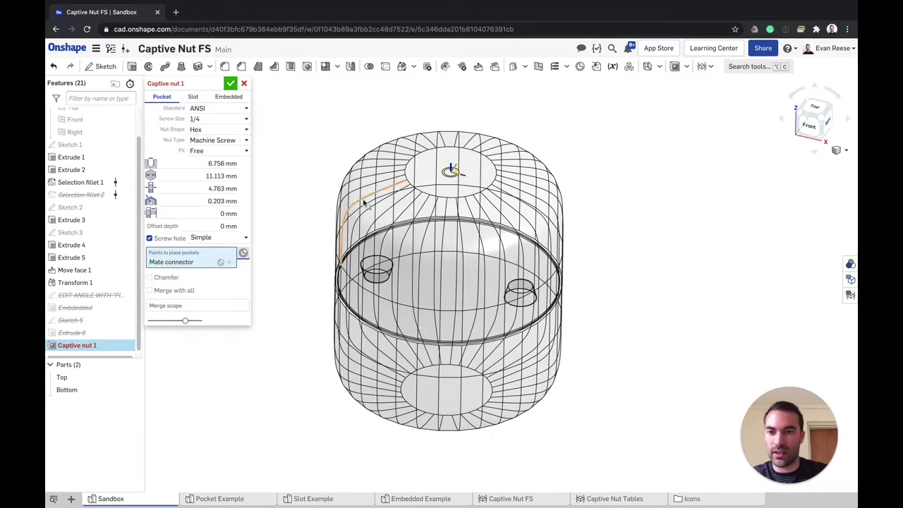
click(208, 306)
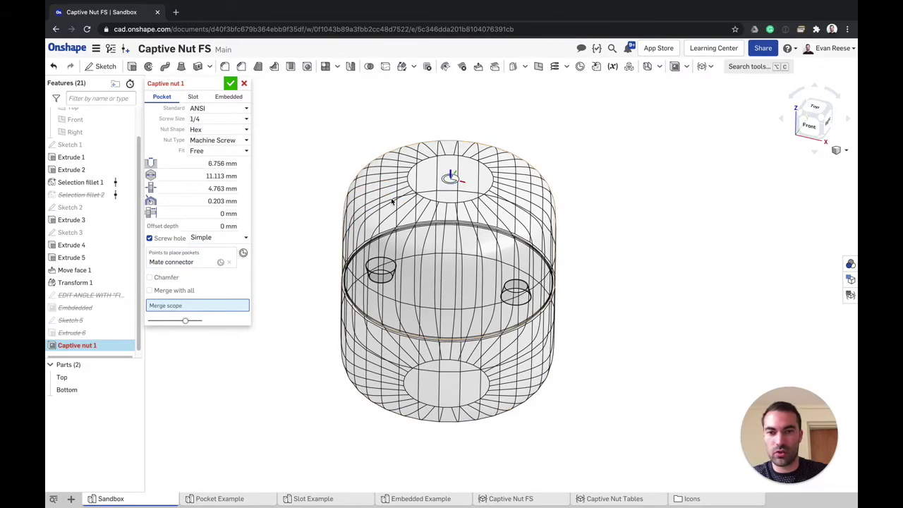
click(365, 368)
click(365, 369)
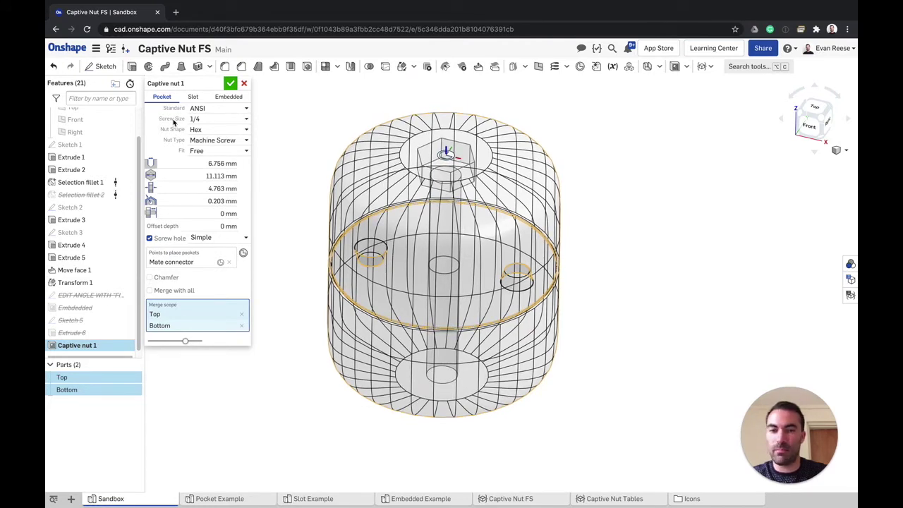
Try several offset depths for the nut pocket and set it to -2 mm
click(208, 226)
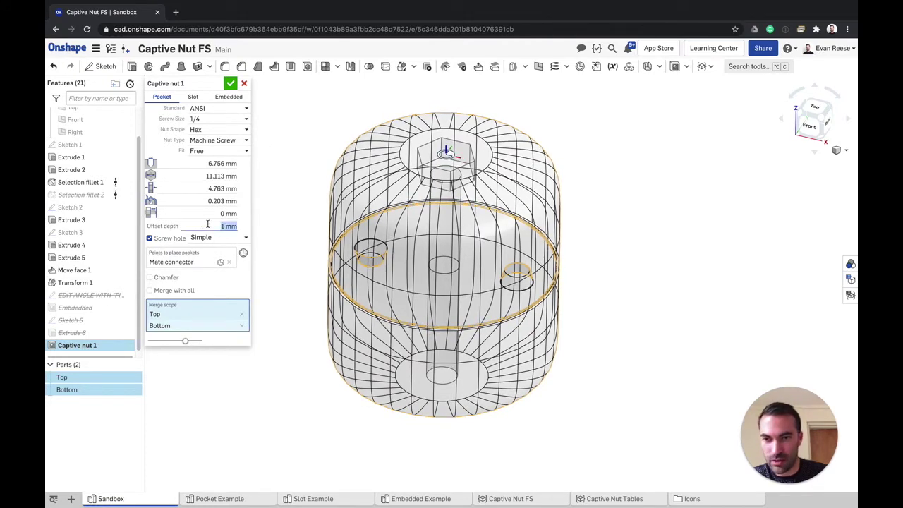
key(Down)
key(Down)
key(Down)
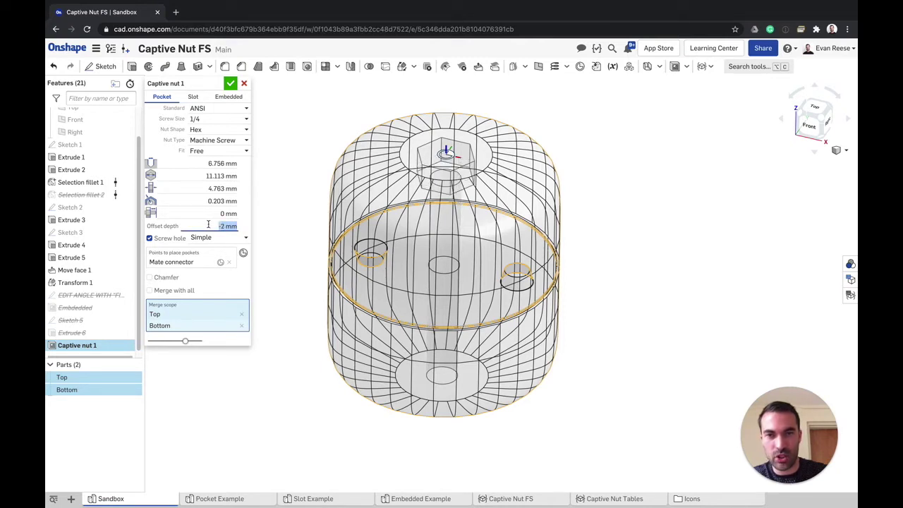
key(Up)
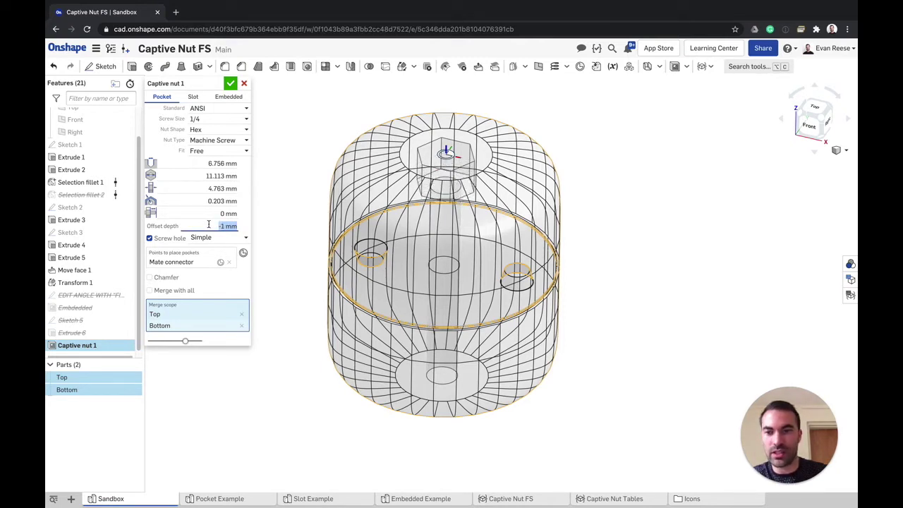
key(Up)
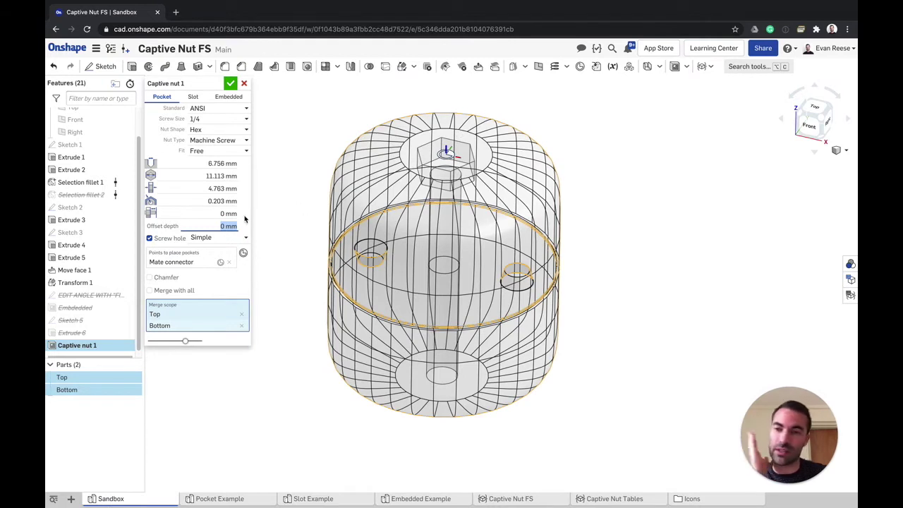
key(Down)
key(Down)
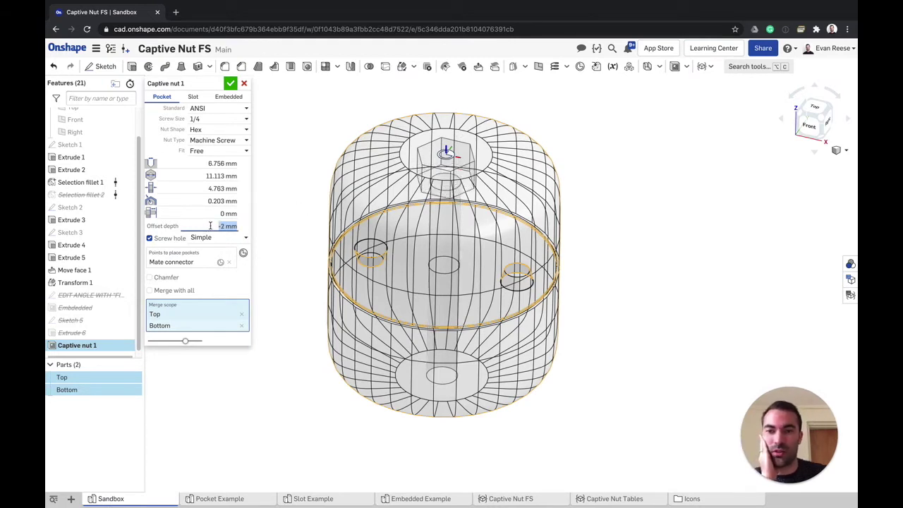
Change the captive nut type to Slot and set its offset depth to -13 mm
click(193, 97)
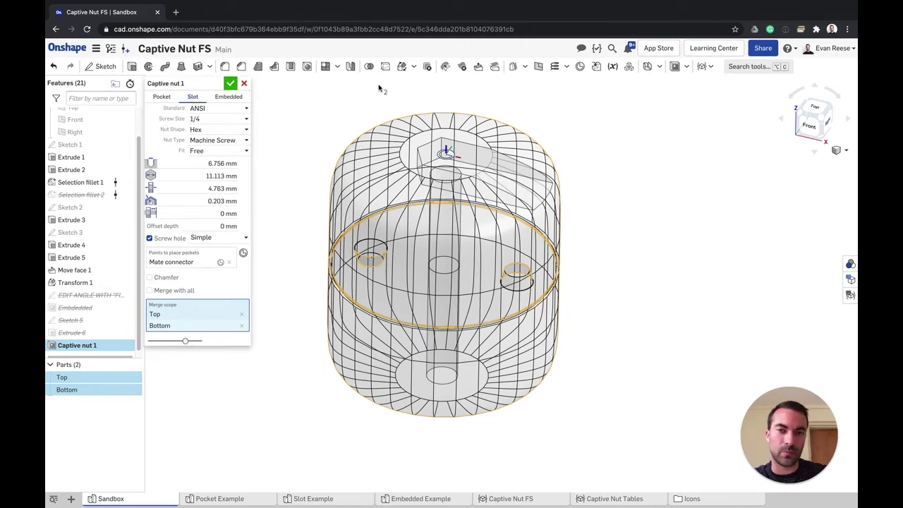
mouse_move(550, 192)
right_down()
mouse_move(572, 170)
mouse_move(558, 149)
mouse_move(536, 194)
right_up()
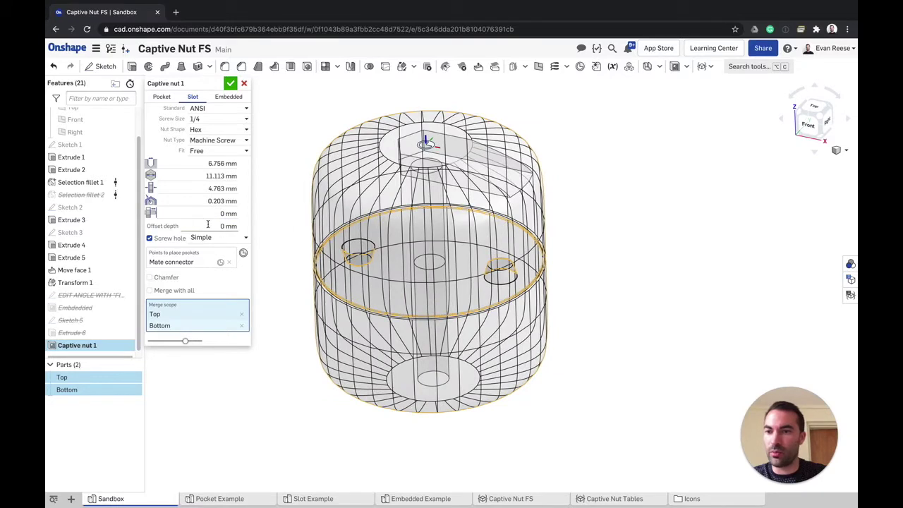
click(210, 225)
scroll(210, 224, down, 14)
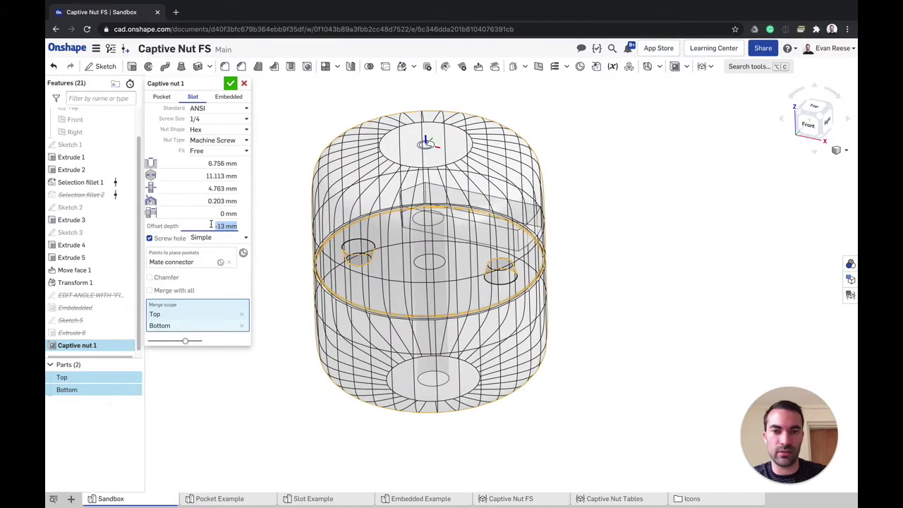
Toggle the slot nut's screw hole off and back on, and change the hole style from Simple to Counterbore
right_drag(560, 244, 480, 187)
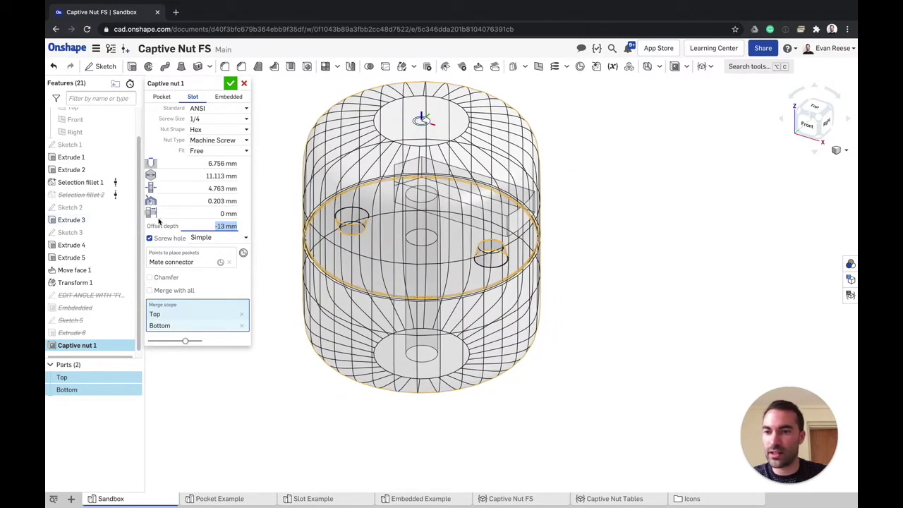
click(157, 241)
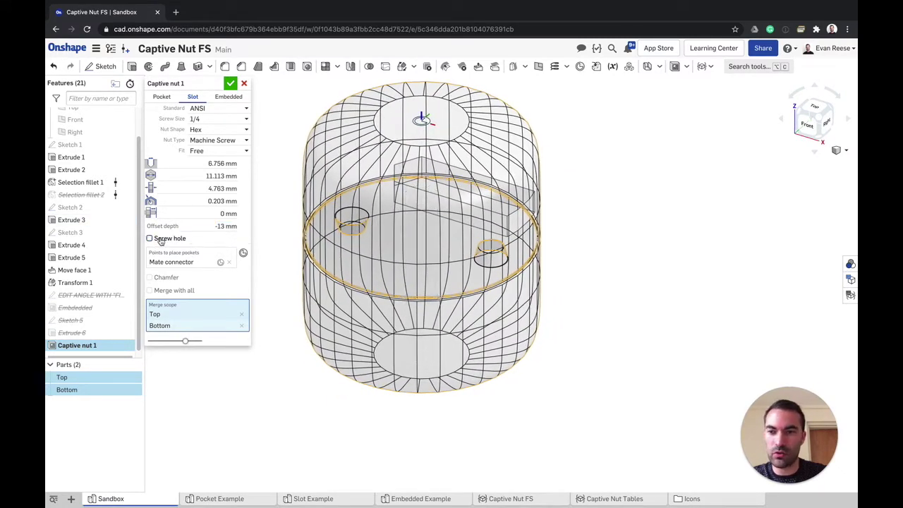
click(159, 240)
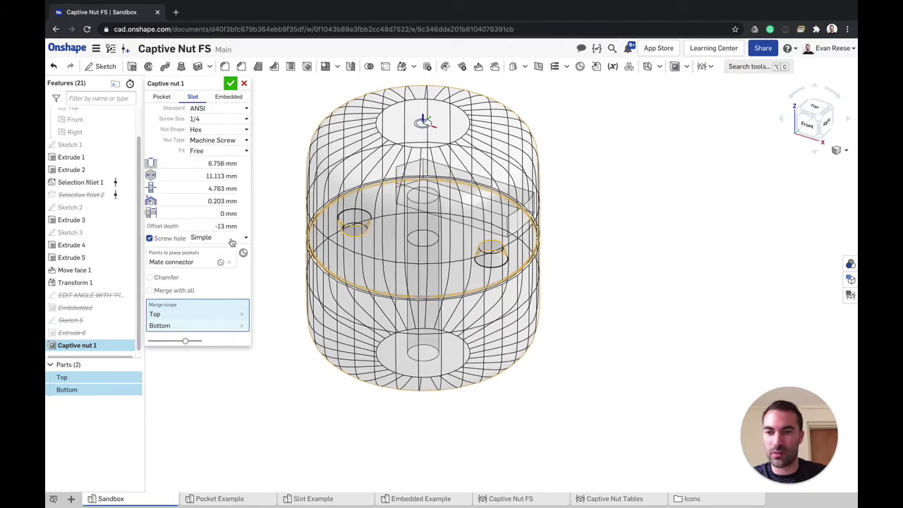
click(233, 239)
click(212, 265)
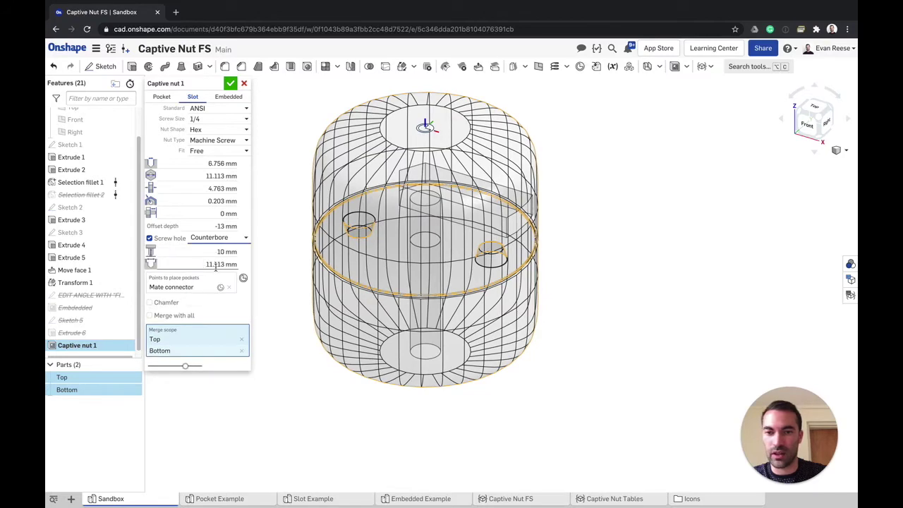
right_drag(397, 254, 448, 213)
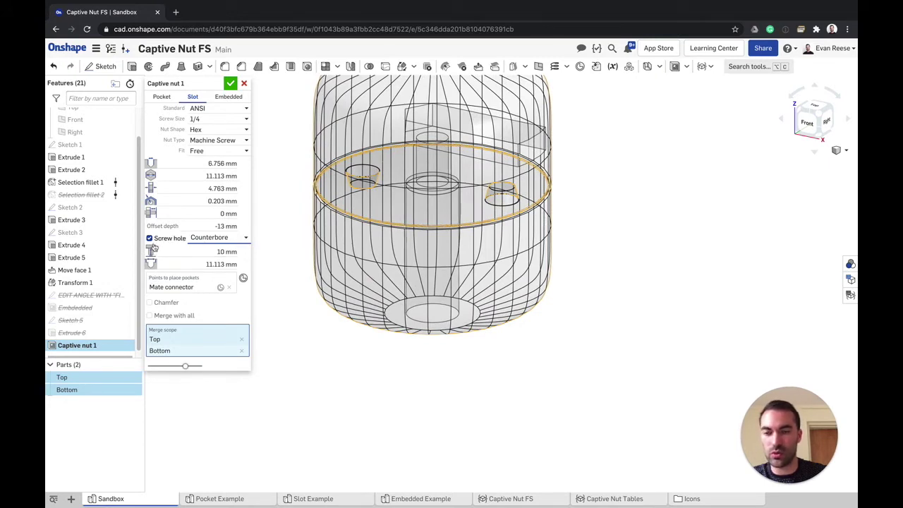
Set the counterbore depth of the screw hole to 18 mm and inspect it inside the part
click(185, 250)
scroll(187, 249, up, 2)
key(Up)
key(Up)
key(Up)
key(Up)
key(Up)
key(Up)
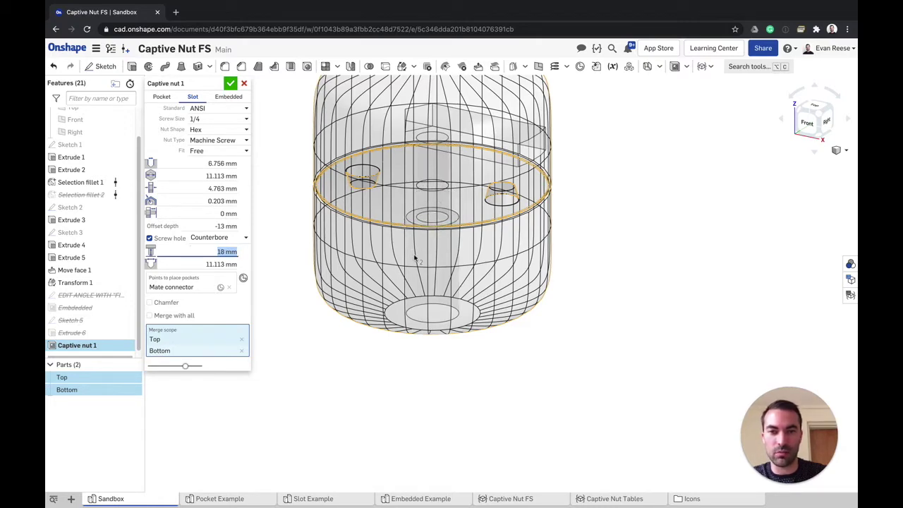
right_drag(415, 257, 421, 196)
right_drag(440, 151, 451, 177)
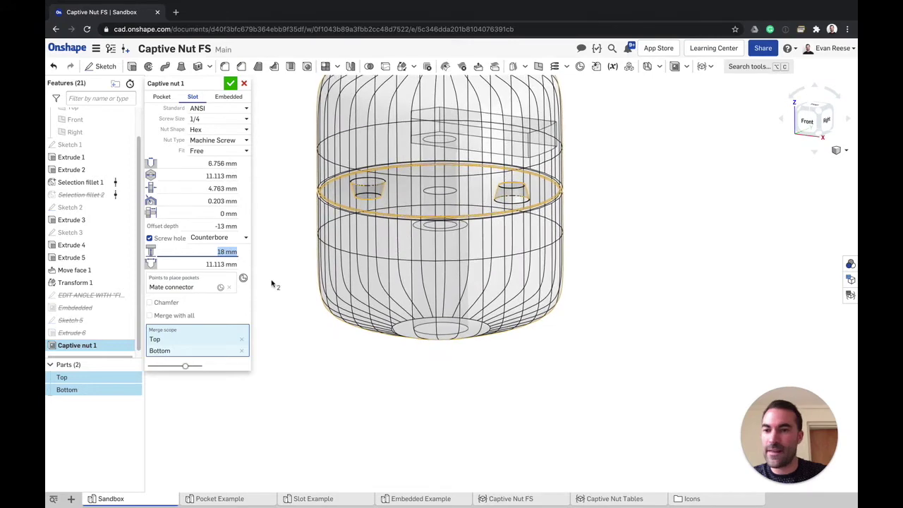
click(181, 252)
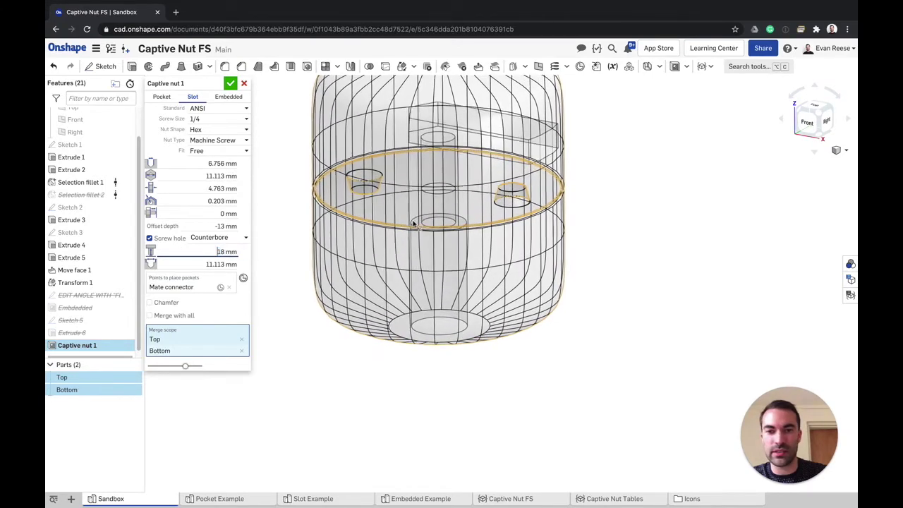
right_drag(414, 225, 471, 263)
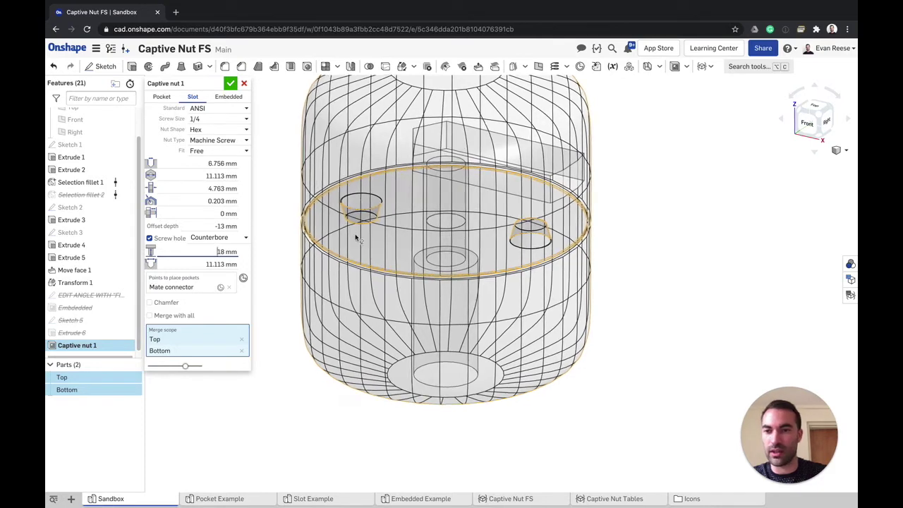
Set the screw overshoot to 2 mm so the screw hole extends past the nut slot
scroll(383, 242, down, 1)
middle_drag(384, 242, 383, 270)
click(193, 213)
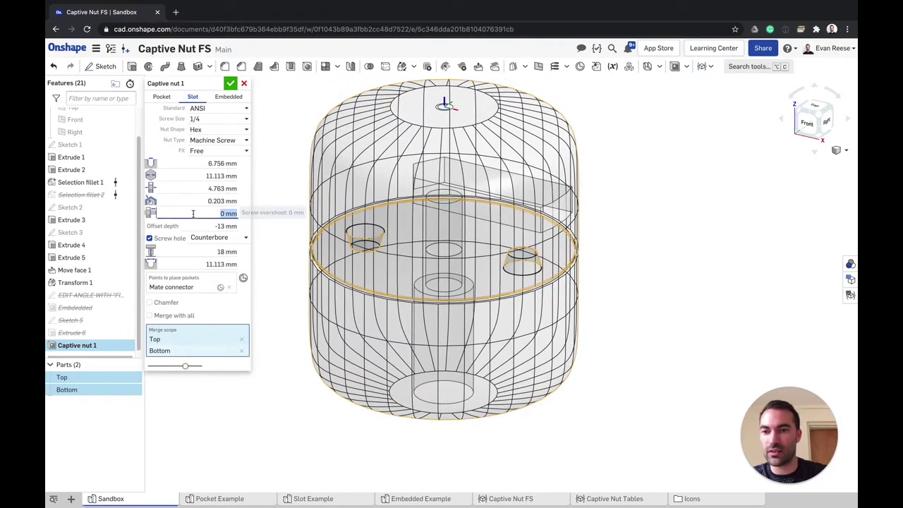
scroll(193, 214, up, 1)
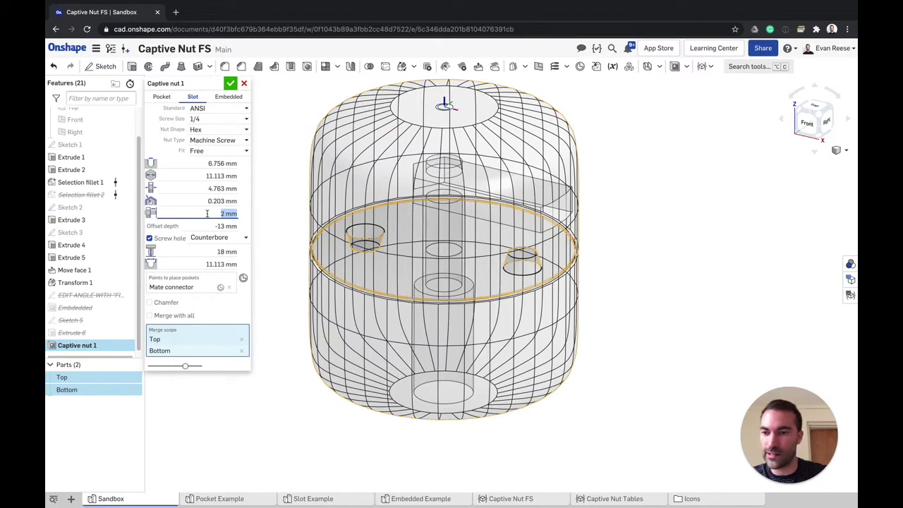
right_drag(502, 264, 636, 230)
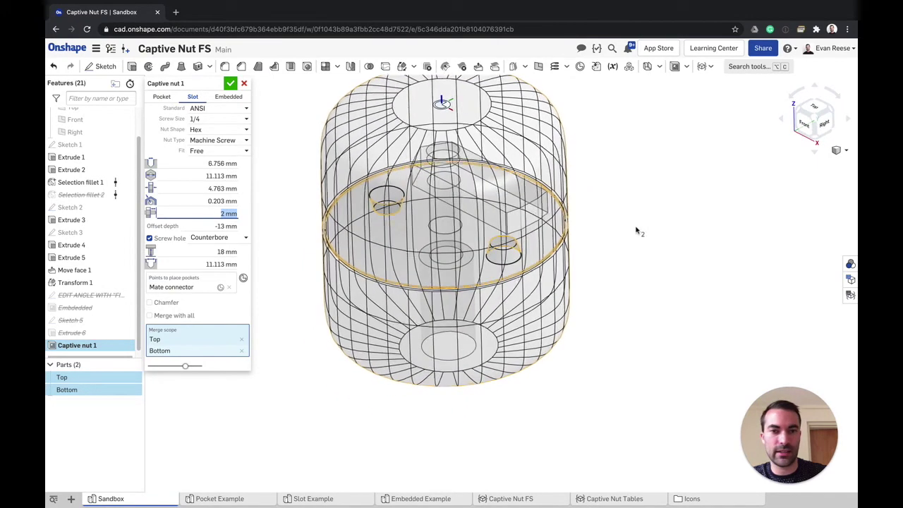
Enable the 0.5 mm chamfer on the nut opening and compare the Pocket and Slot types with it, ending on Slot
click(149, 302)
scroll(544, 207, up, 5)
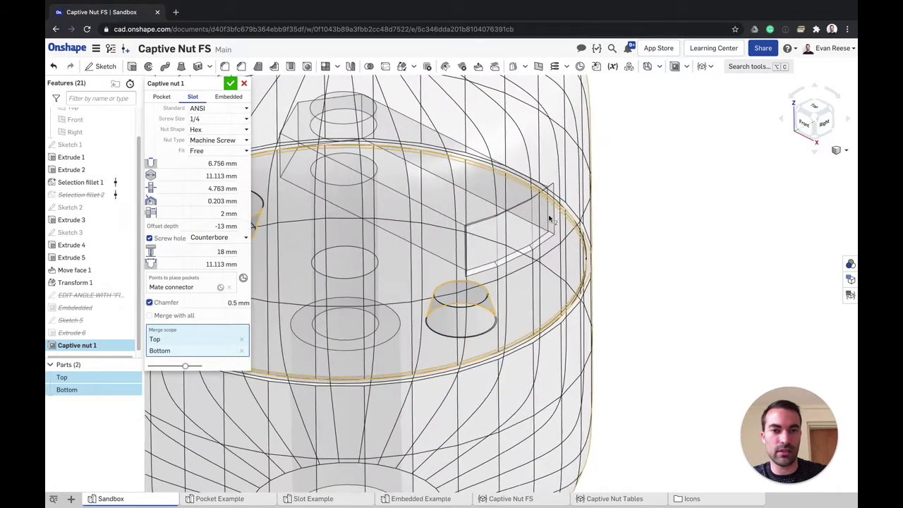
right_drag(550, 220, 504, 207)
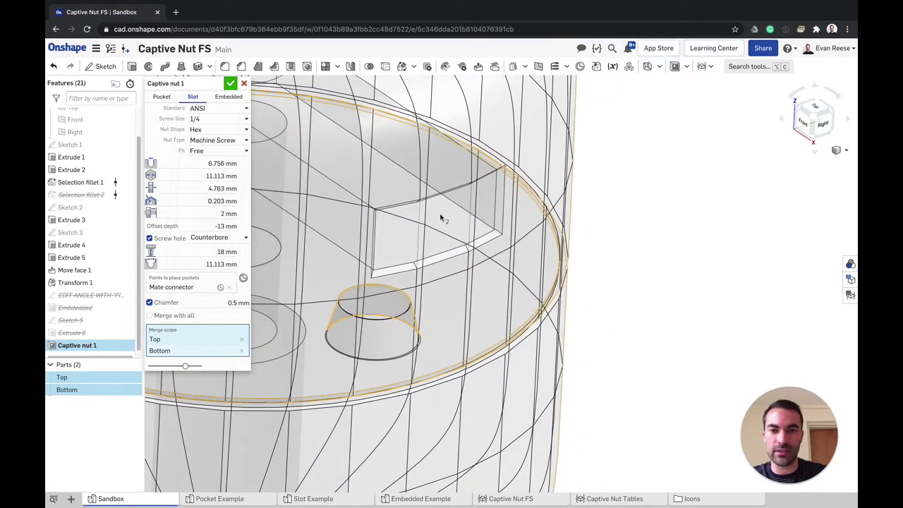
scroll(473, 256, down, 5)
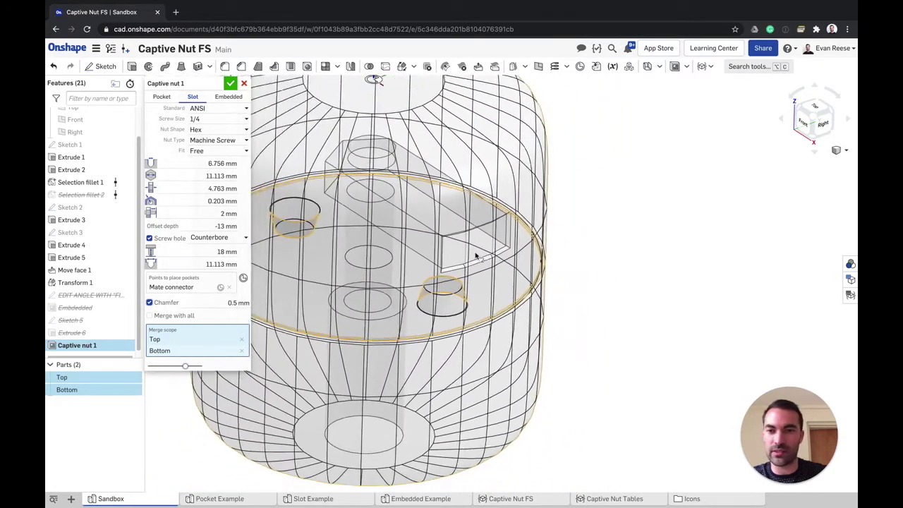
scroll(455, 216, down, 2)
click(162, 96)
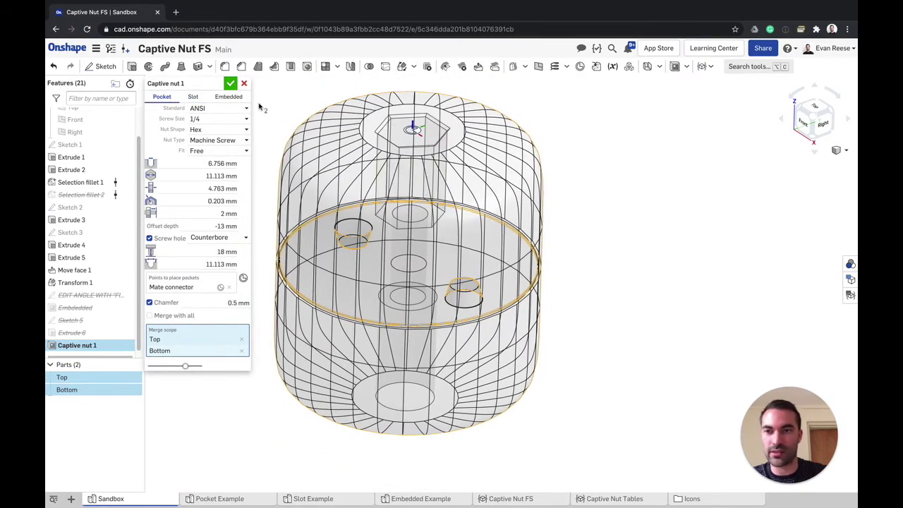
click(192, 96)
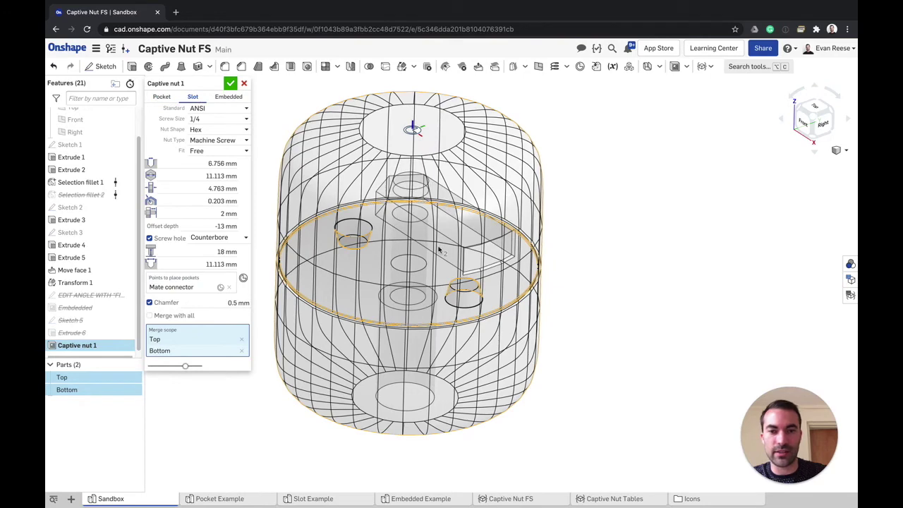
scroll(401, 161, down, 1)
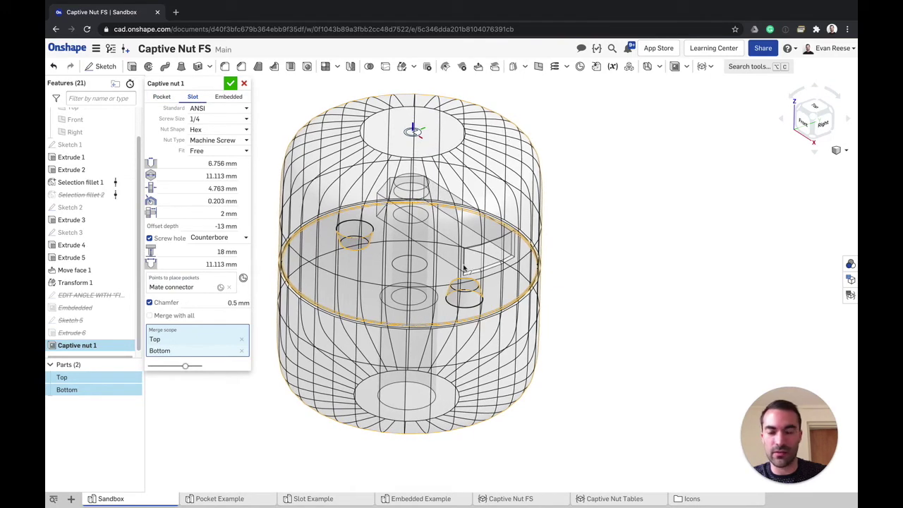
Rotate the placement mate connector 30 degrees about Z to turn the slot's direction
click(215, 288)
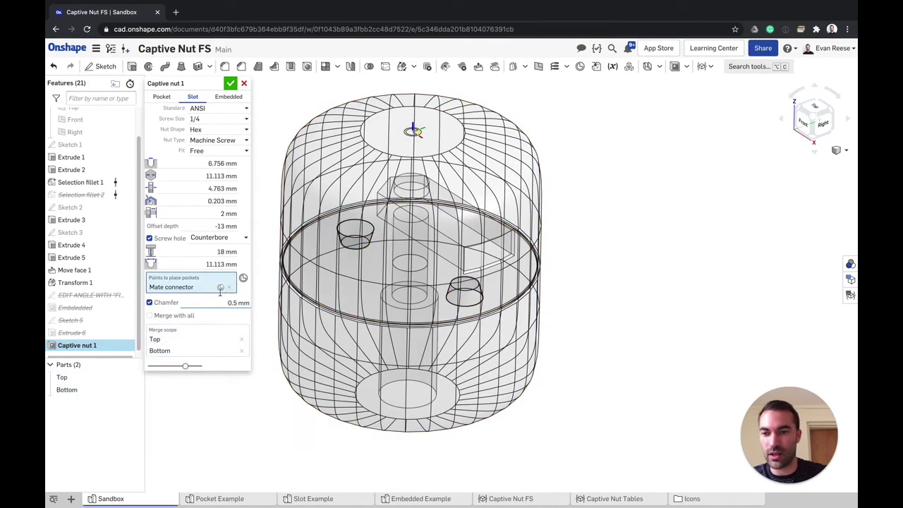
click(220, 288)
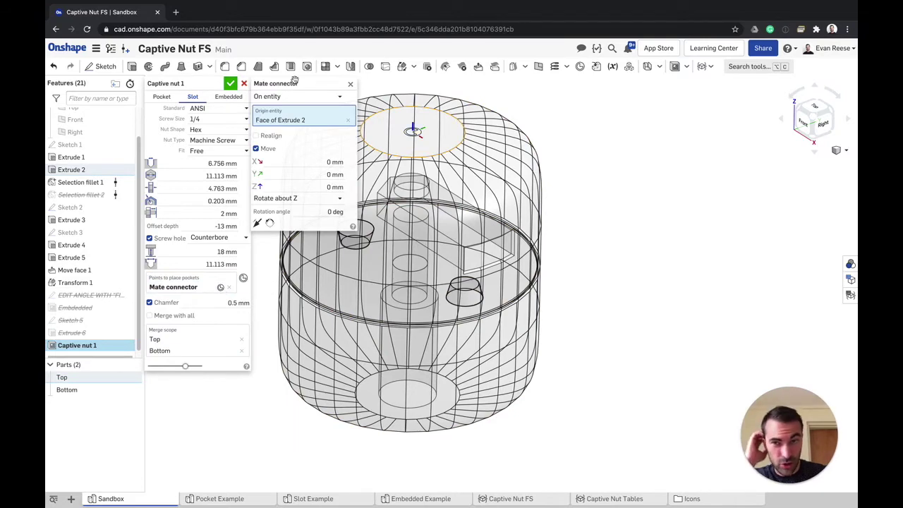
drag(295, 79, 630, 110)
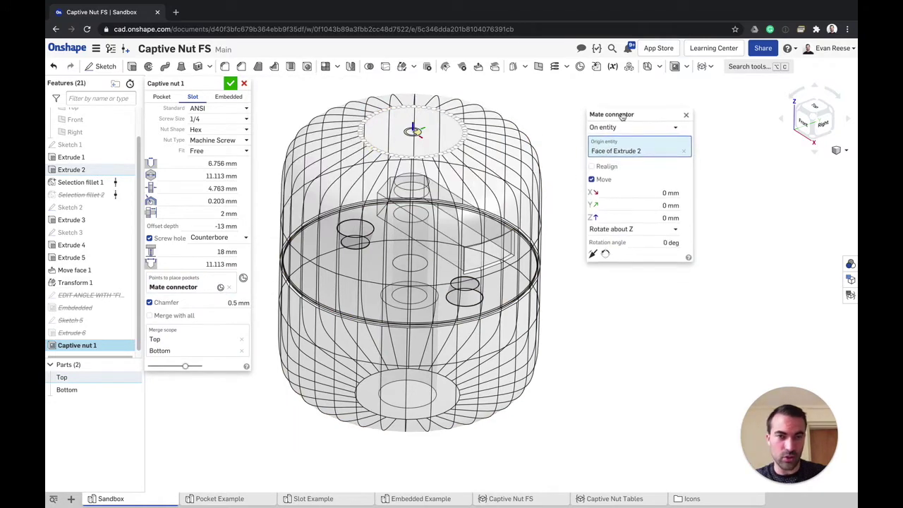
click(654, 241)
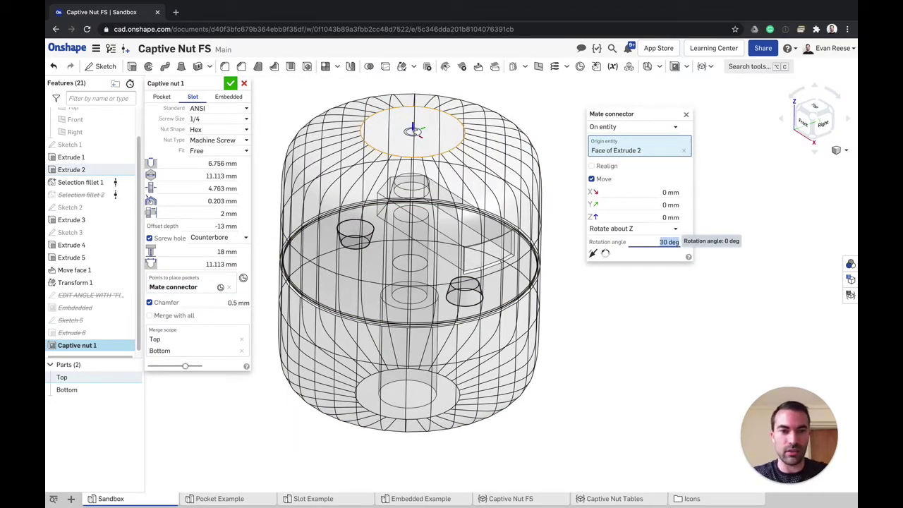
right_drag(564, 261, 554, 210)
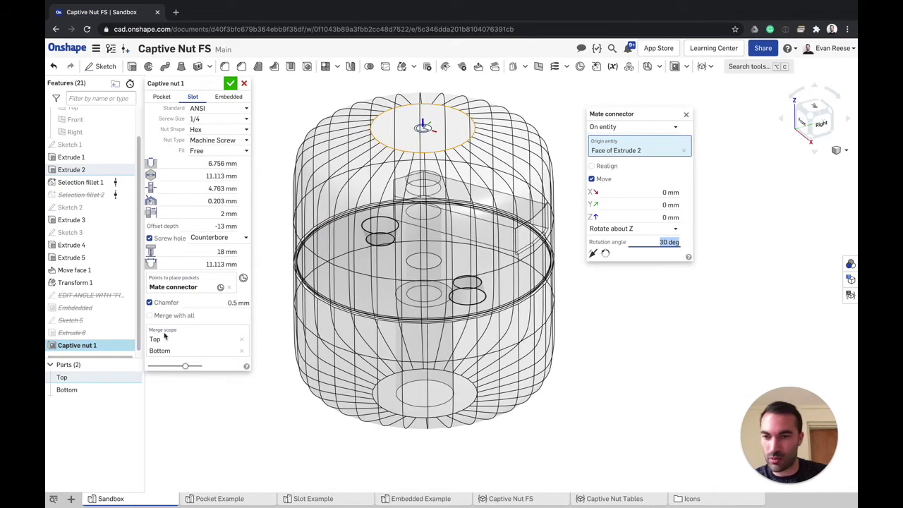
click(687, 116)
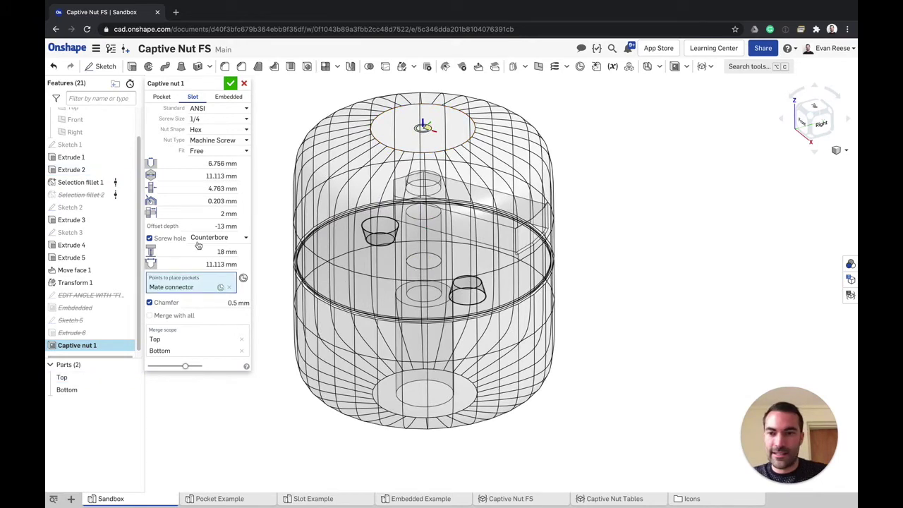
Try the Embedded type for the captive nut, inspect the nut in the part, and discard the whole feature
click(226, 97)
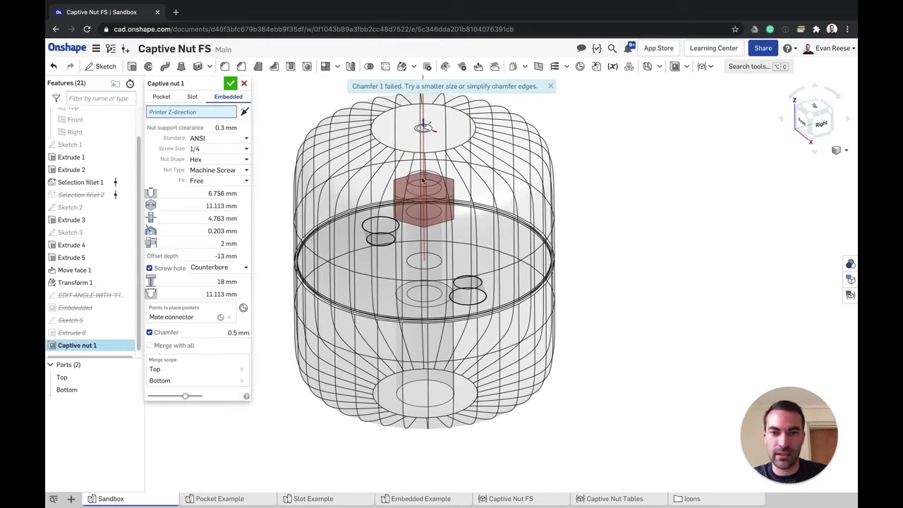
scroll(431, 185, down, 3)
right_drag(430, 185, 419, 210)
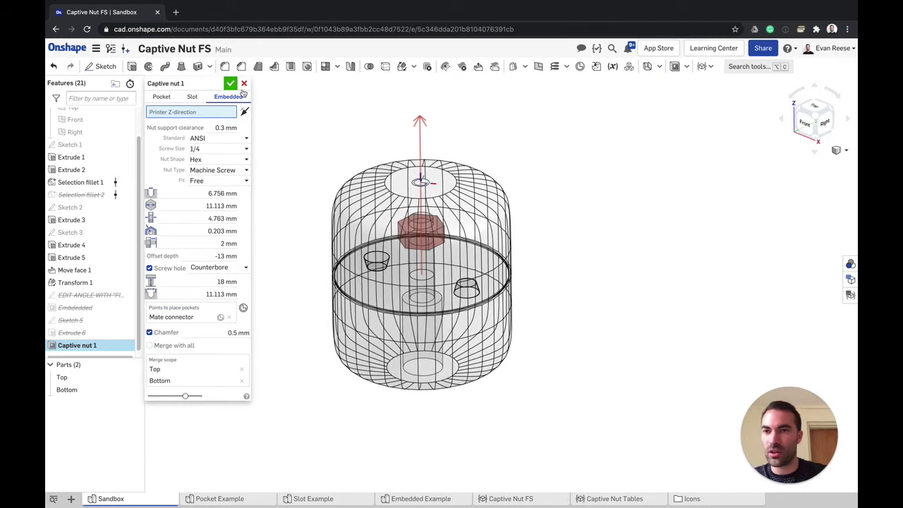
key(Escape)
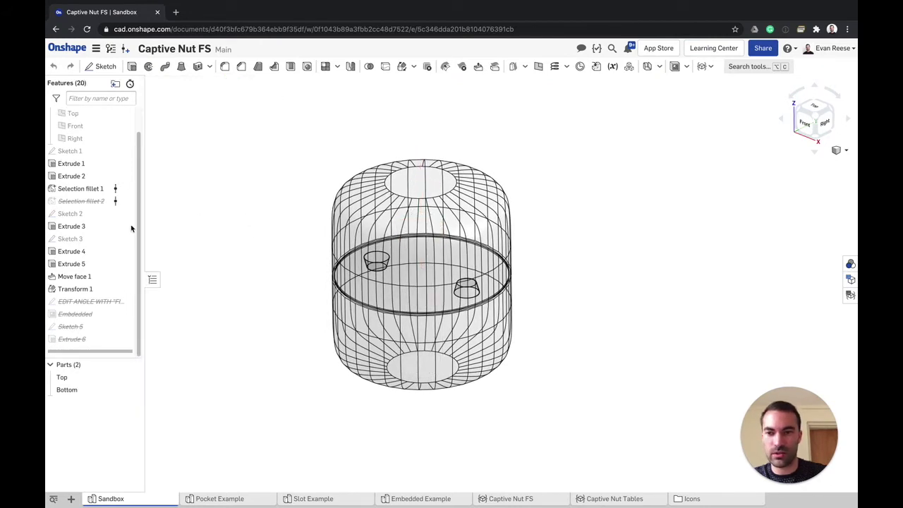
Unsuppress the four features from the EDIT ANGLE sketch through Extrude 6, including the Embdedded captive nut
click(84, 304)
shift+click(76, 339)
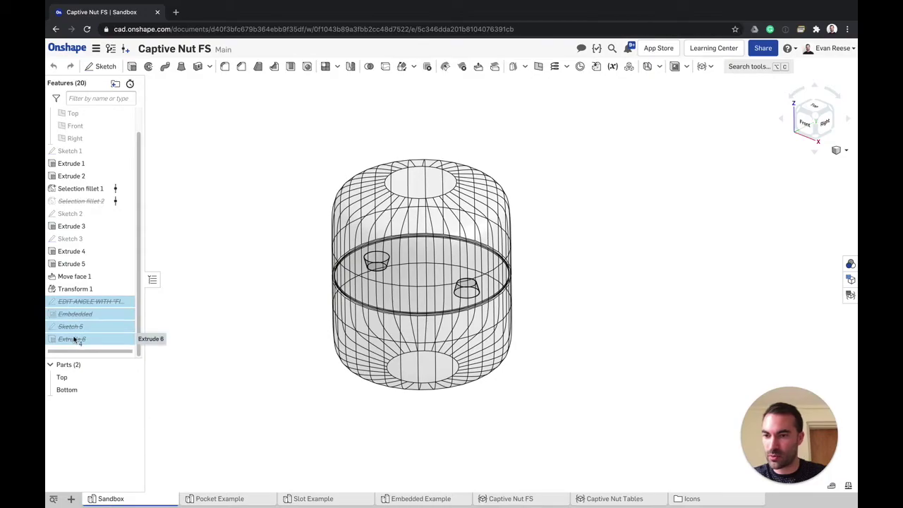
right_click(75, 340)
click(104, 385)
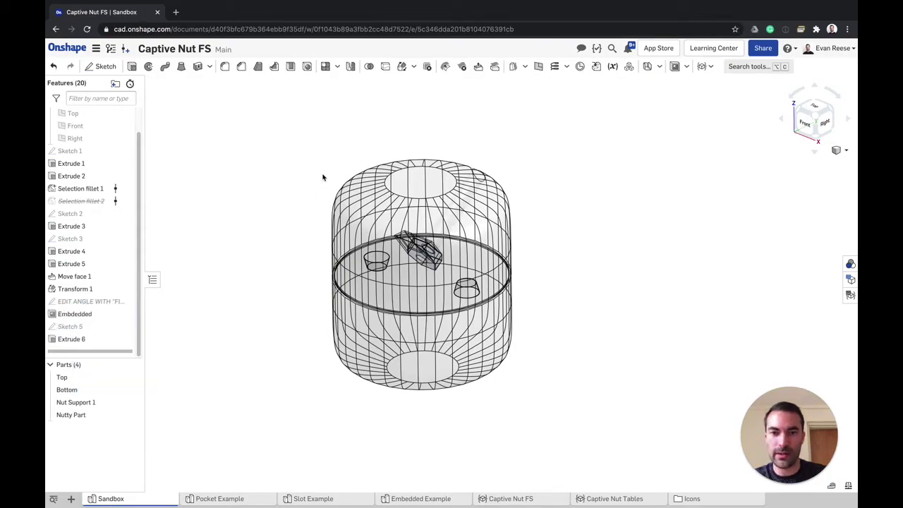
Hide the Top and Bottom parts and show the Nutty Part and Nut Support 1 in opaque shading to inspect them
key(Up)
scroll(320, 174, up, 6)
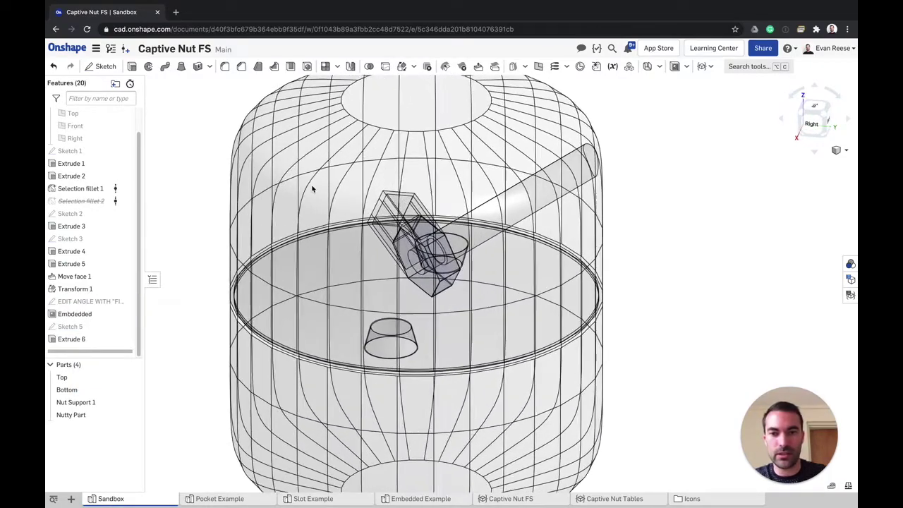
scroll(407, 305, down, 4)
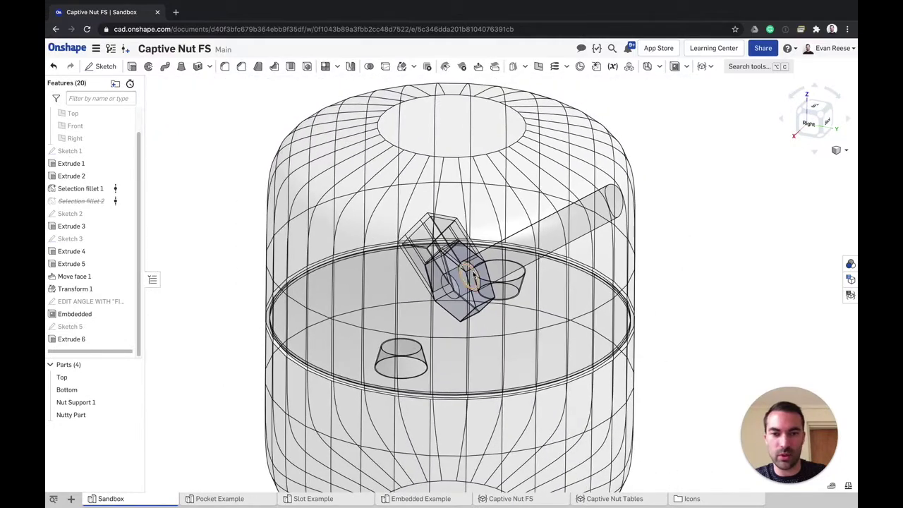
scroll(498, 244, up, 3)
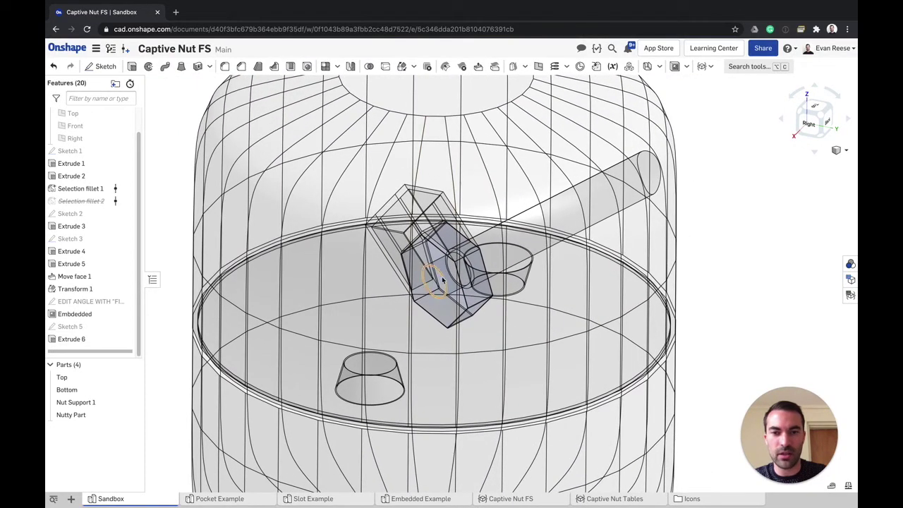
key(y)
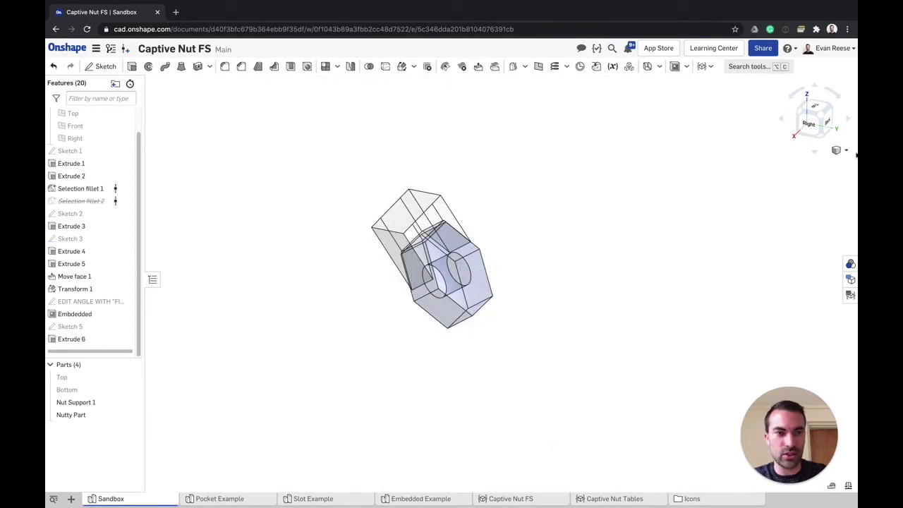
click(846, 150)
click(790, 229)
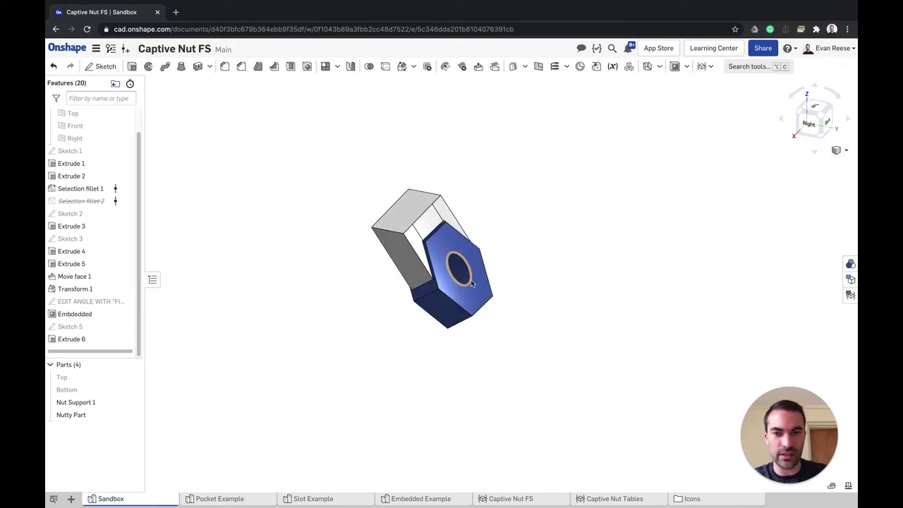
right_drag(472, 283, 268, 308)
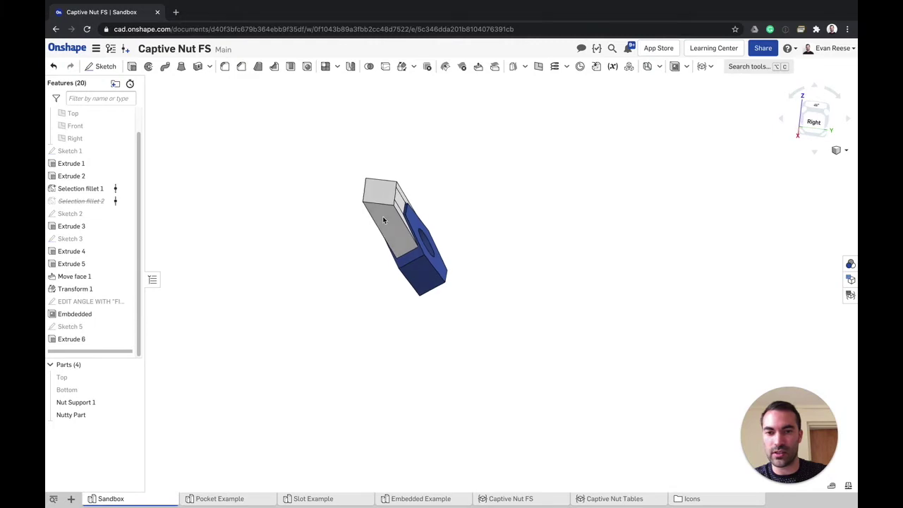
Open the EDIT ANGLE sketch for editing and display the final model together with it
double_click(76, 302)
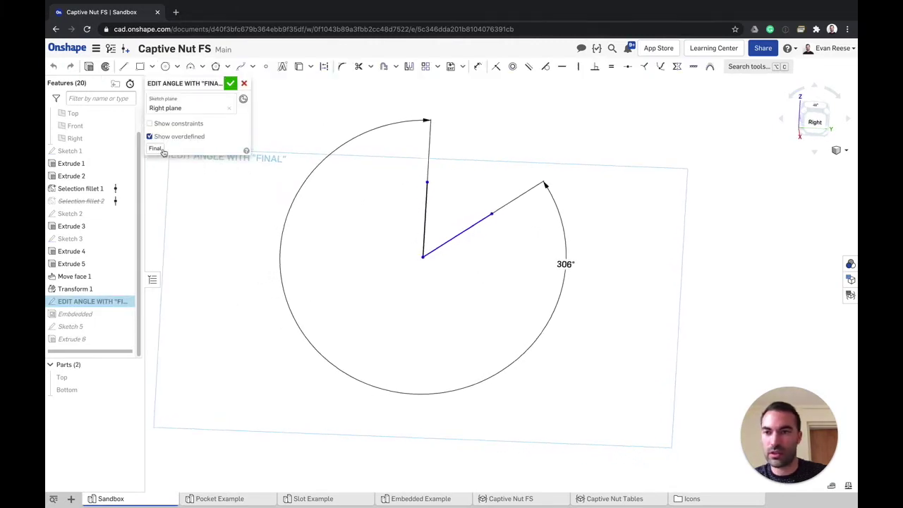
click(156, 148)
mouse_move(415, 217)
right_down()
mouse_move(371, 234)
mouse_move(376, 226)
mouse_move(315, 236)
right_up()
right_drag(484, 232, 465, 278)
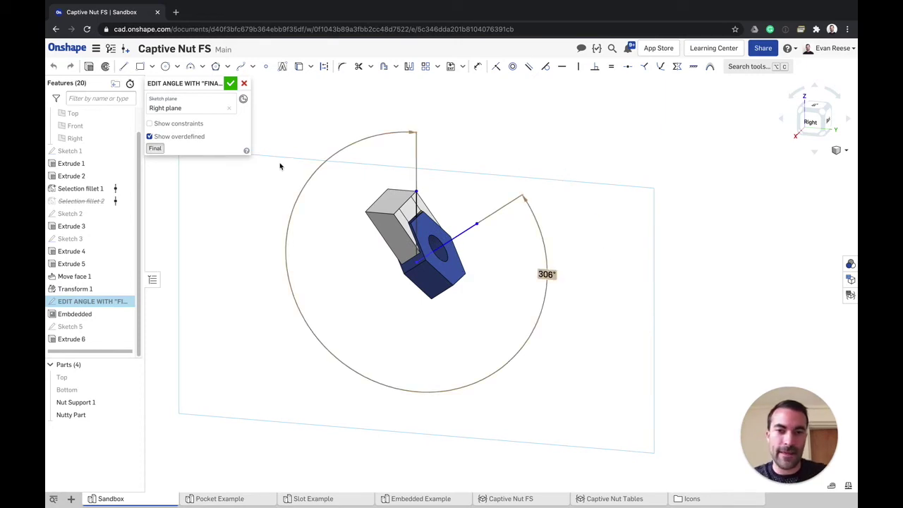
scroll(542, 274, down, 2)
right_drag(404, 262, 433, 266)
Set the sketch's angle dimension to 0 degrees and inspect the nut
double_click(542, 268)
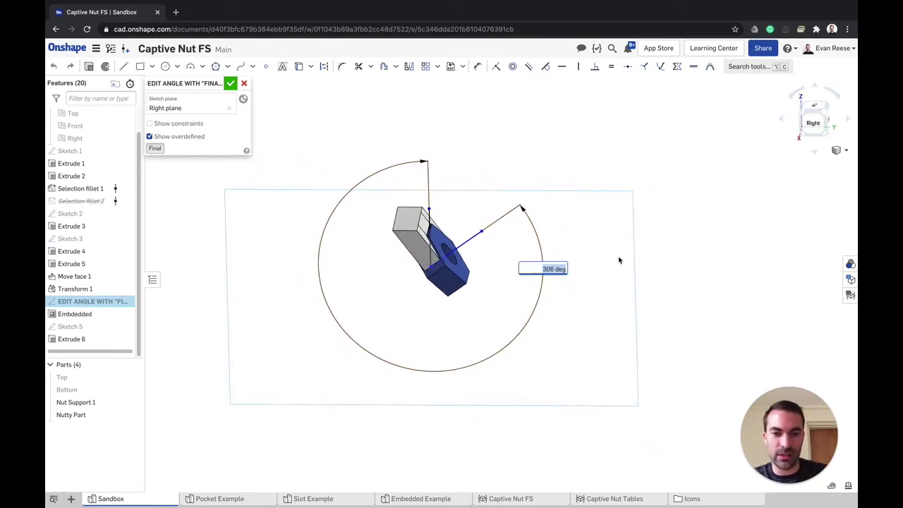
text(0)
key(Return)
right_drag(589, 215, 459, 281)
scroll(459, 281, up, 4)
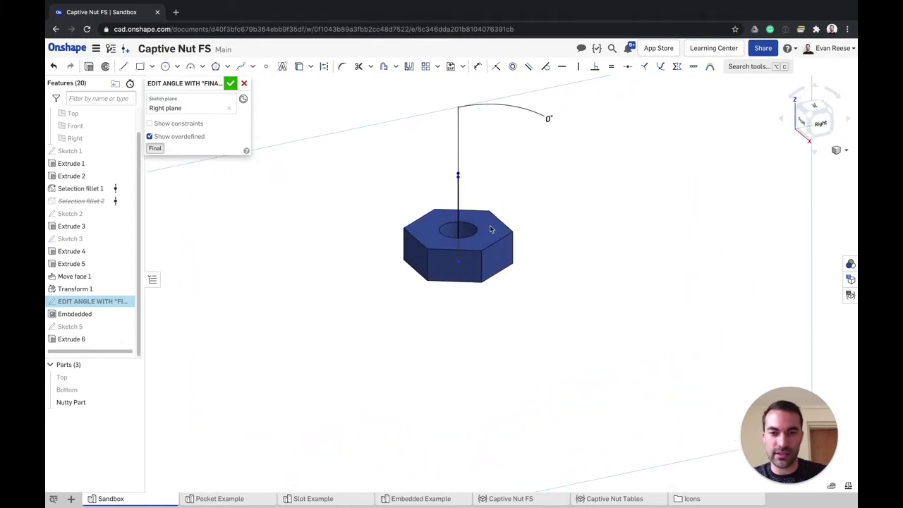
Set the sketch's angle dimension to 5 degrees and inspect the support on the nut
double_click(548, 118)
text(5)
key(Return)
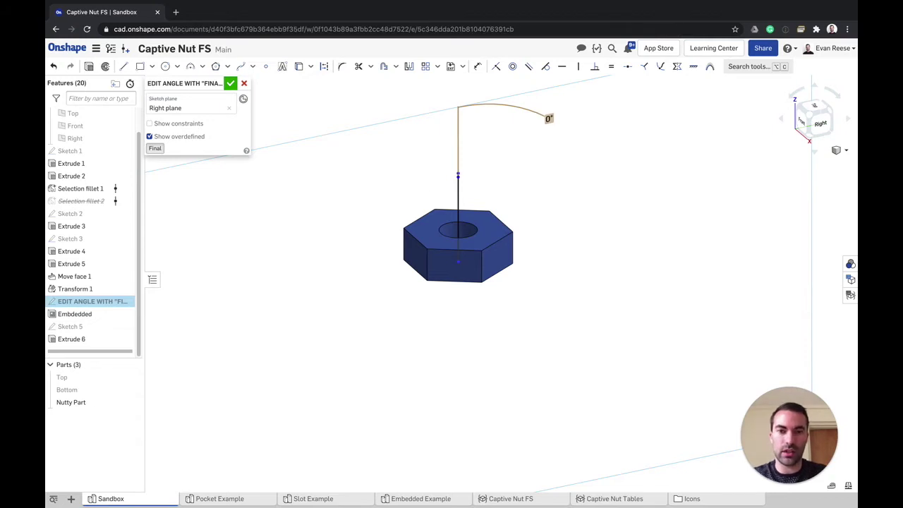
scroll(496, 271, up, 2)
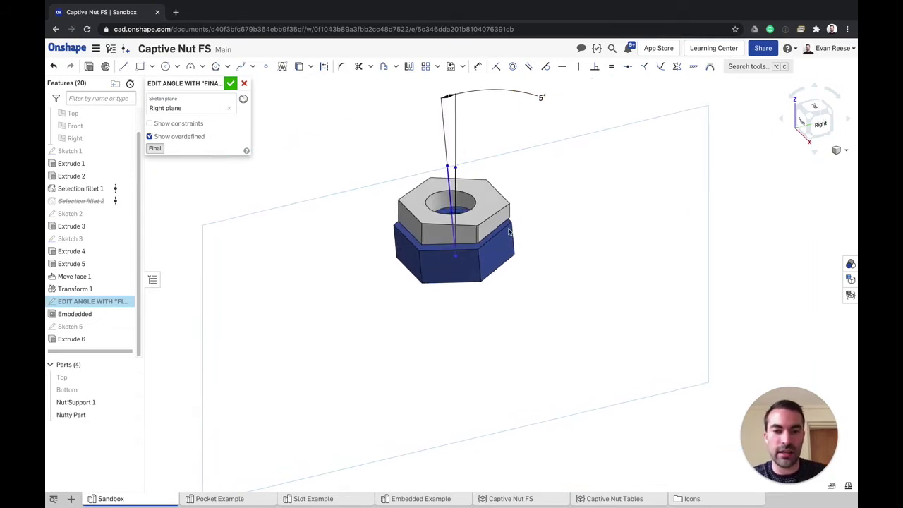
scroll(436, 245, down, 2)
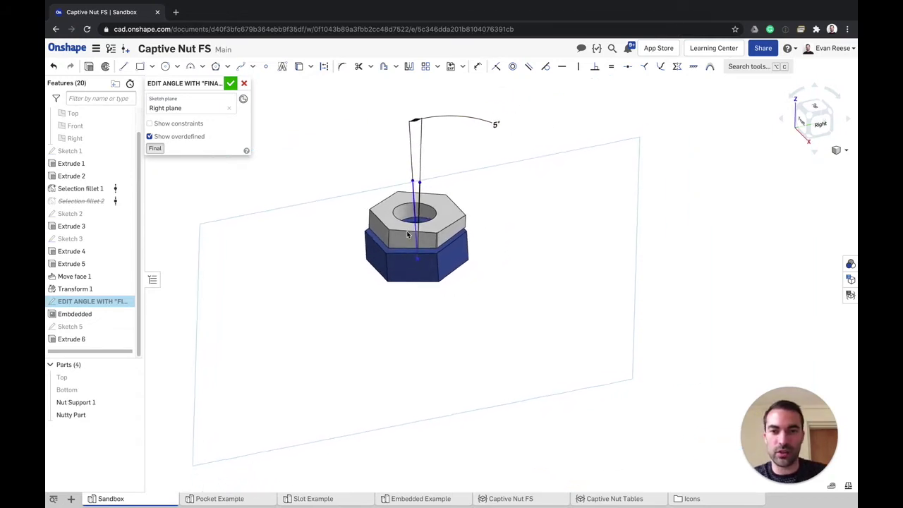
scroll(435, 240, up, 1)
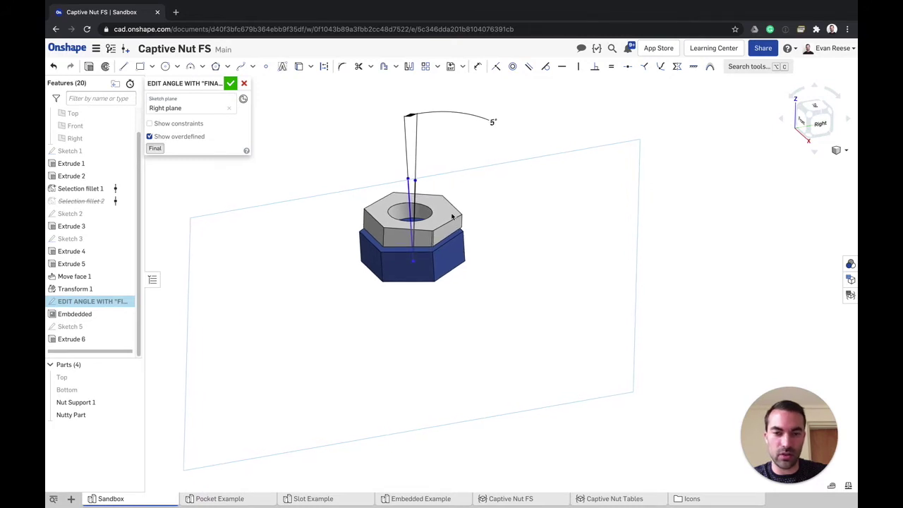
Increase the angle dimension in one-degree increments up to 36 degrees, watching how the nut support adapts
double_click(493, 121)
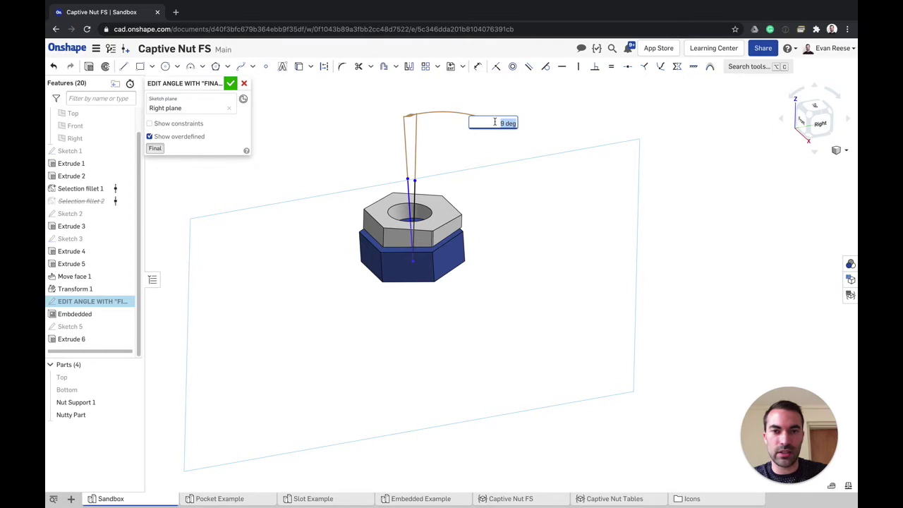
scroll(494, 123, up, 1)
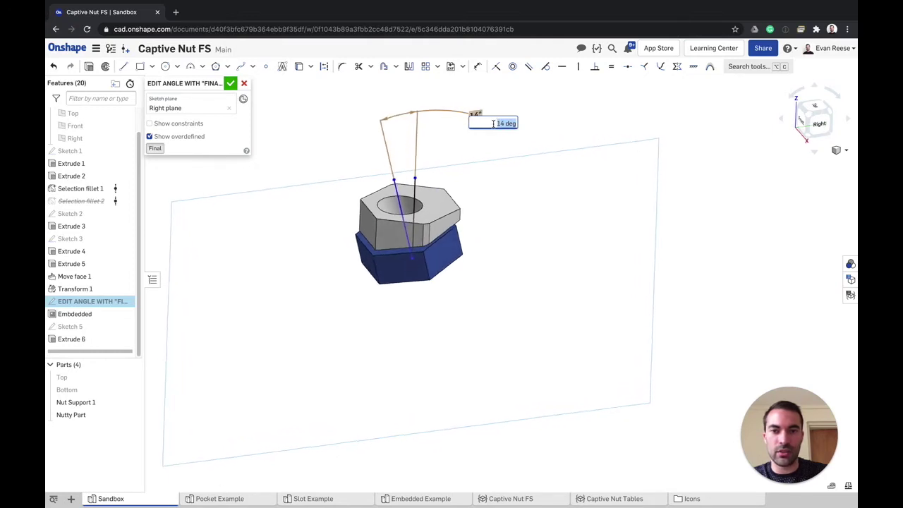
key(Up)
key(Up)
key(Up)
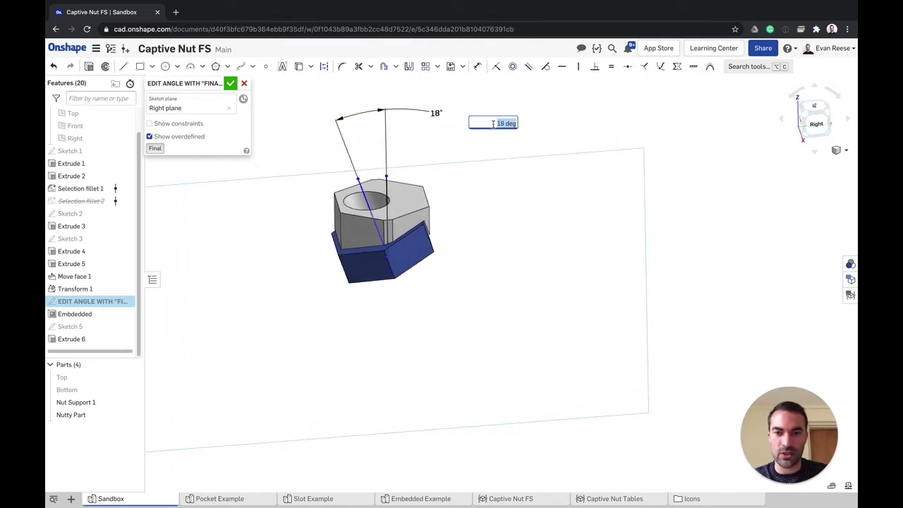
key(Up)
key(Up)
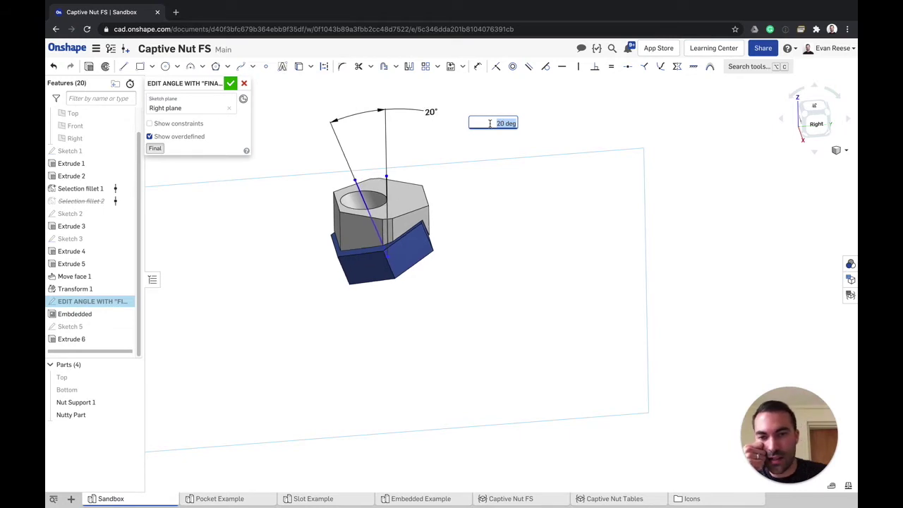
key(Up)
key(Up)
key(Up)
key(Up)
key(Up)
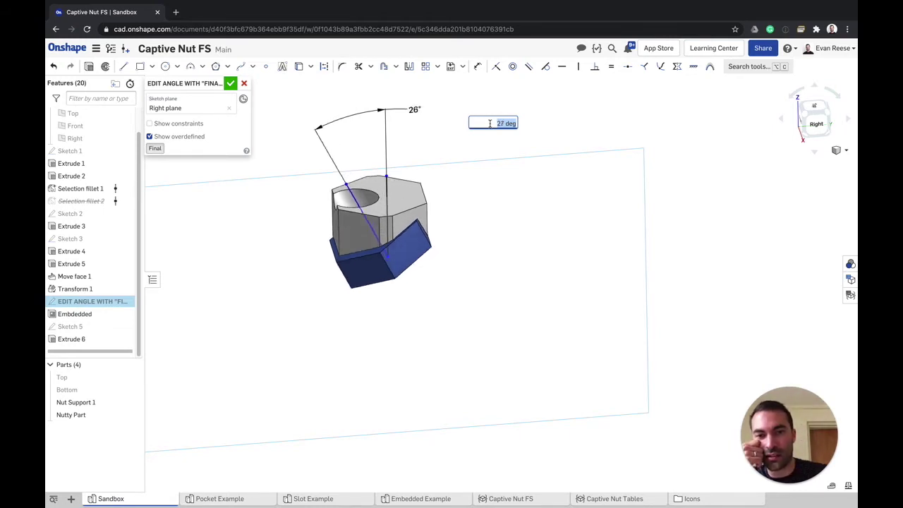
key(Up)
key(Up)
key(Up)
key(Up)
key(Up)
key(Up)
key(Up)
key(Up)
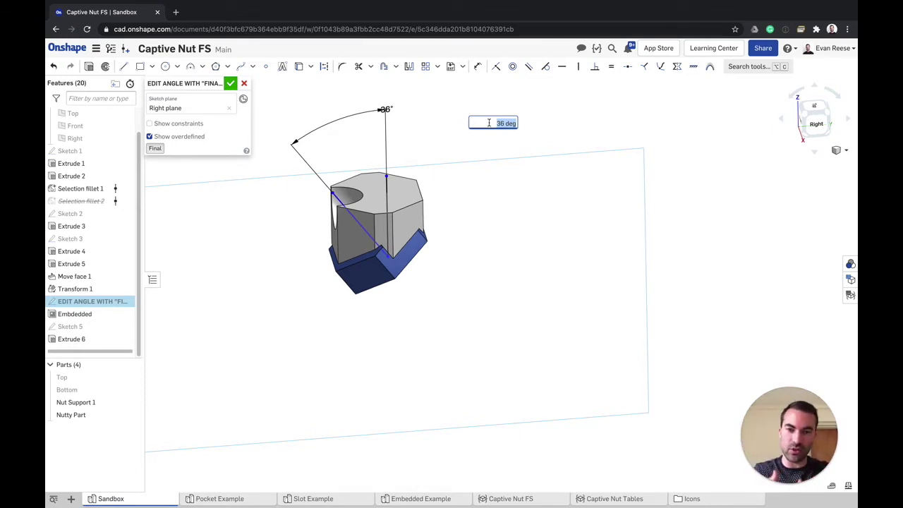
Inspect the support up close, raise the angle to 45 degrees and bring it back to 36 degrees
mouse_move(463, 176)
right_down()
mouse_move(425, 227)
mouse_move(370, 223)
mouse_move(411, 209)
mouse_move(367, 215)
mouse_move(419, 197)
mouse_move(412, 172)
mouse_move(429, 146)
mouse_move(419, 221)
mouse_move(534, 242)
mouse_move(592, 233)
right_up()
scroll(398, 190, up, 5)
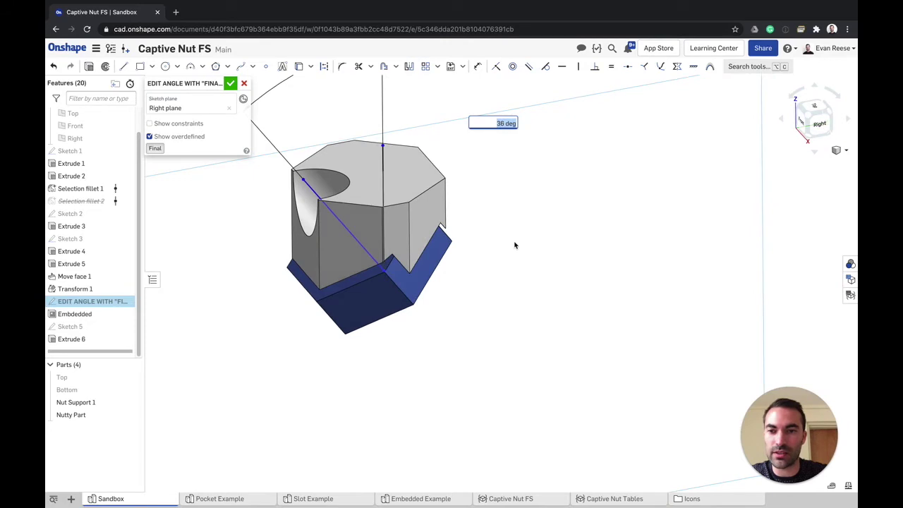
scroll(494, 124, up, 5)
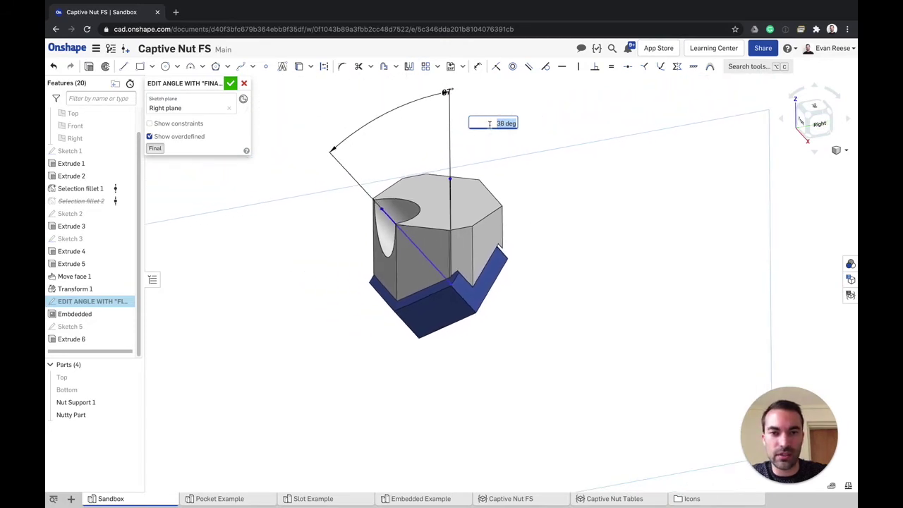
key(Up)
key(Up)
key(Up)
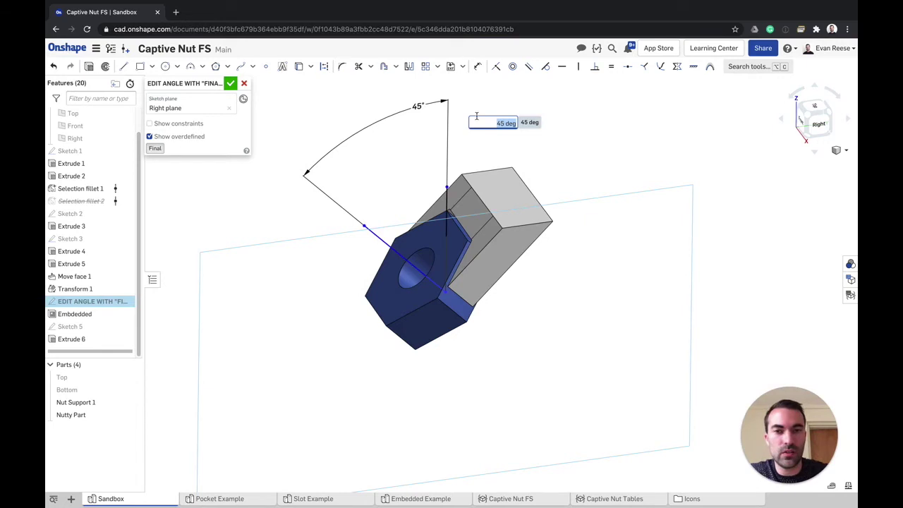
scroll(487, 121, down, 9)
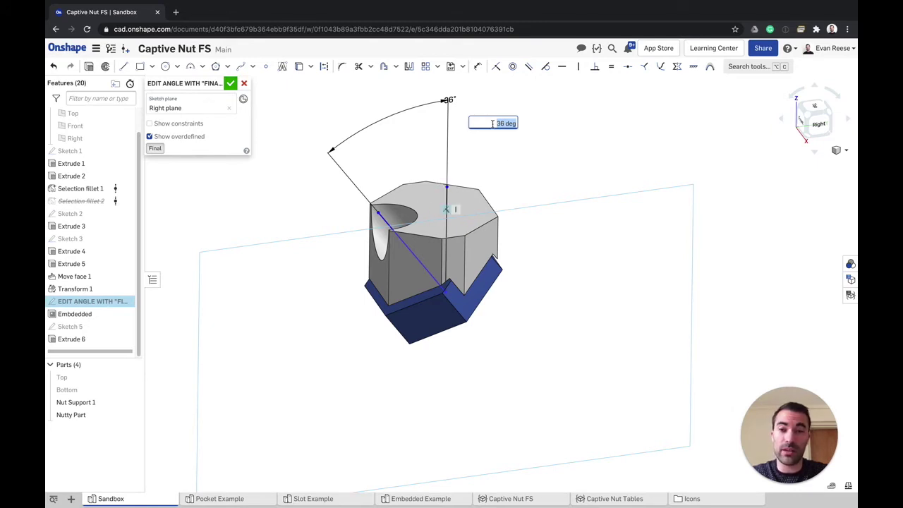
Vary the angle up to 48 degrees, down to 38 and up again to 45 to compare the support shapes
scroll(492, 123, up, 8)
scroll(492, 123, up, 2)
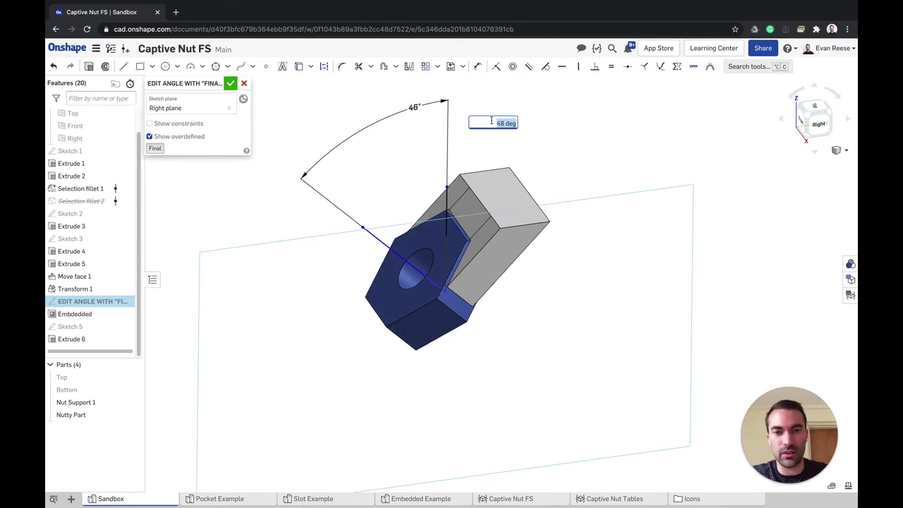
text(38)
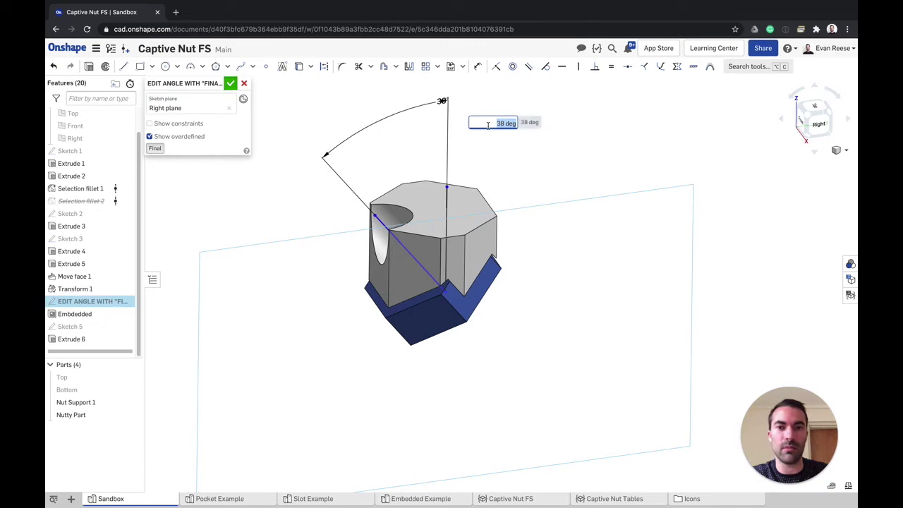
text(44)
key(Return)
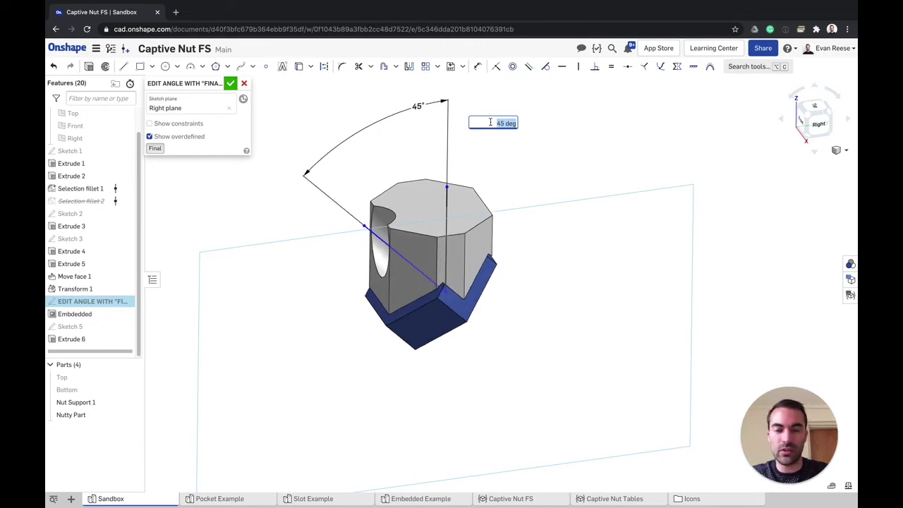
Increase the sketch's angle dimension progressively to 151 degrees and accept the sketch
text(79)
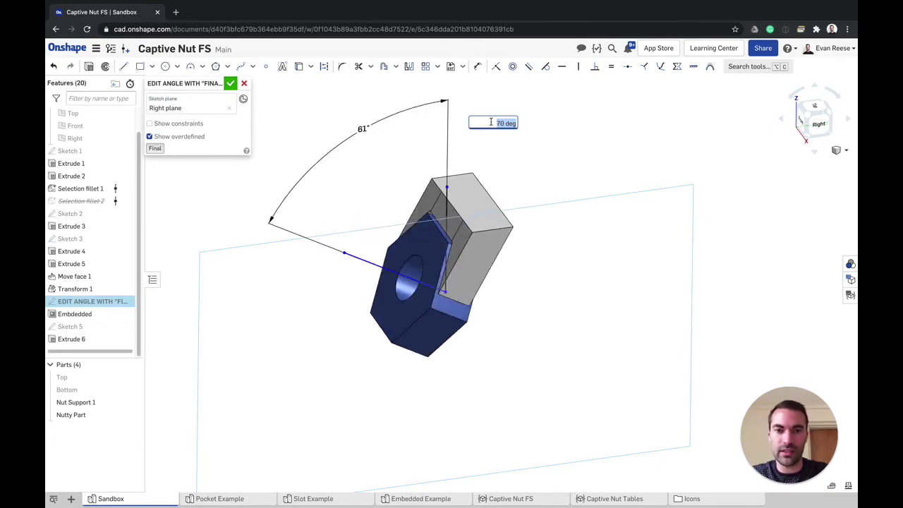
text(105)
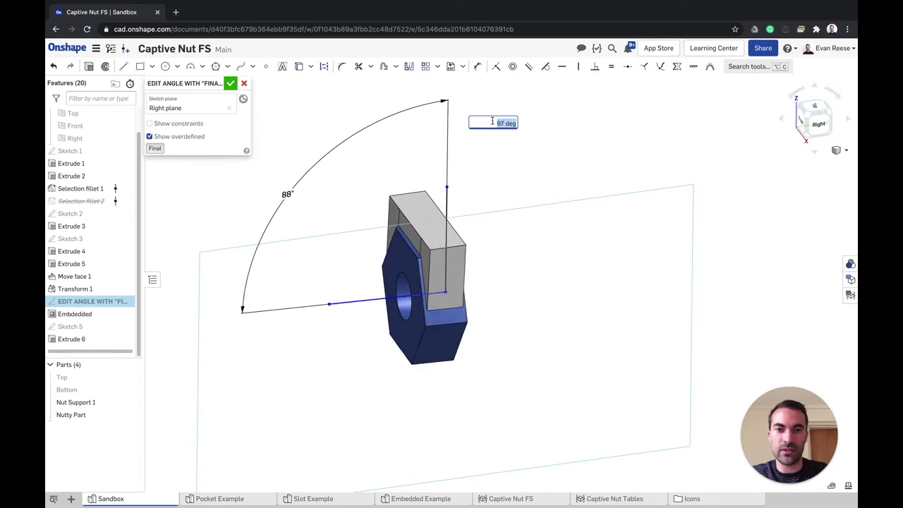
scroll(493, 121, up, 20)
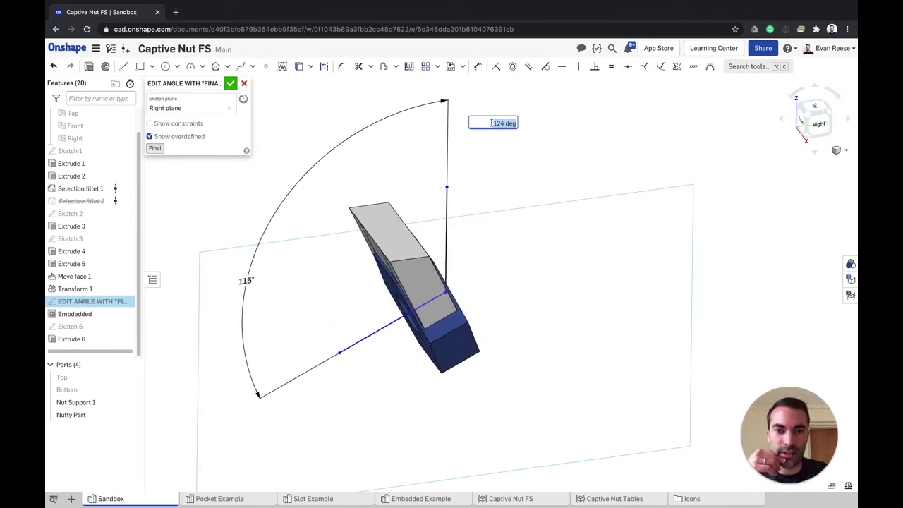
text(147)
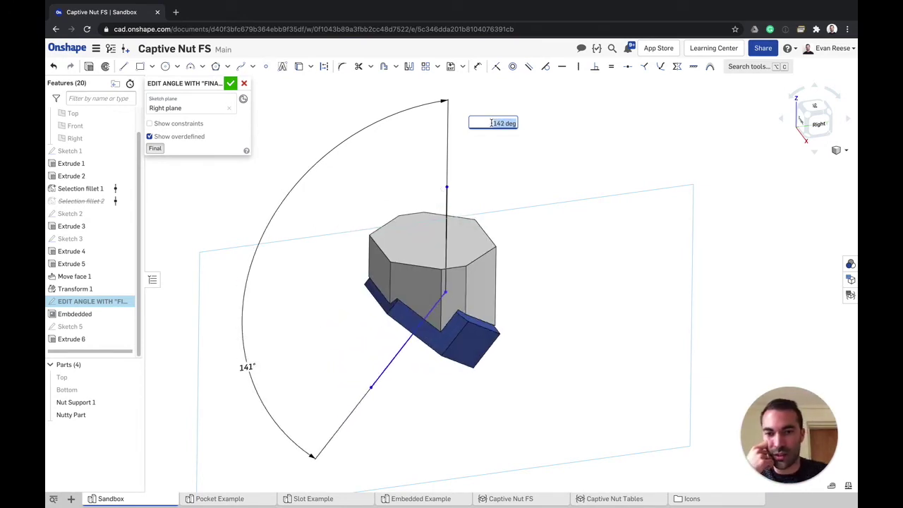
scroll(492, 123, up, 4)
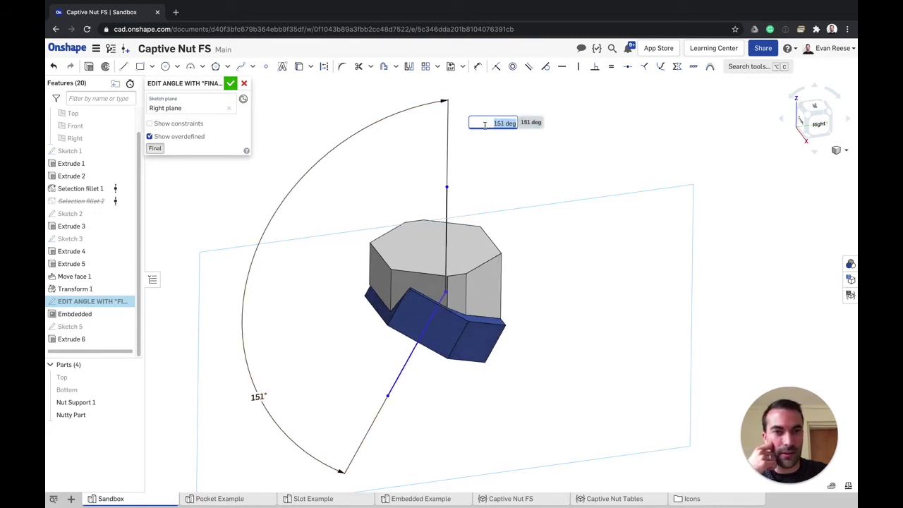
click(231, 84)
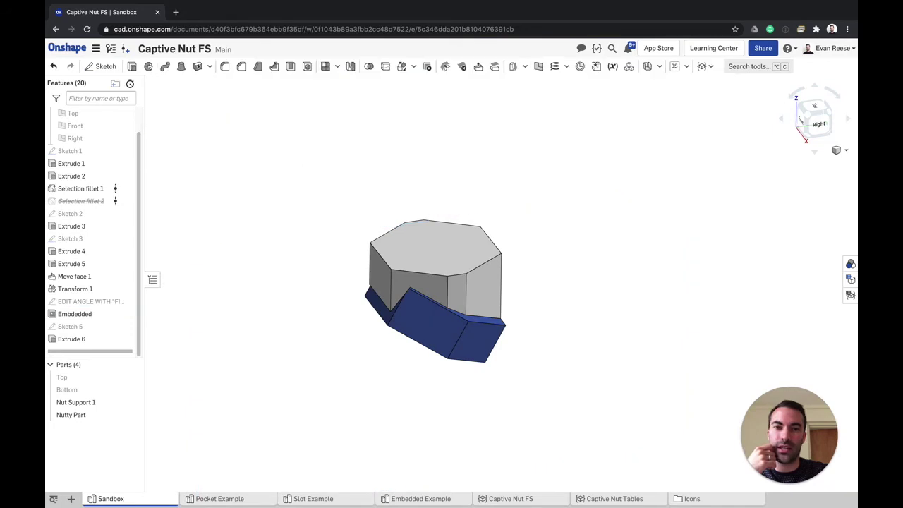
Switch the model to translucent shading and set the Embdedded feature's size value just above Offset depth to 1 mm
click(845, 151)
click(815, 294)
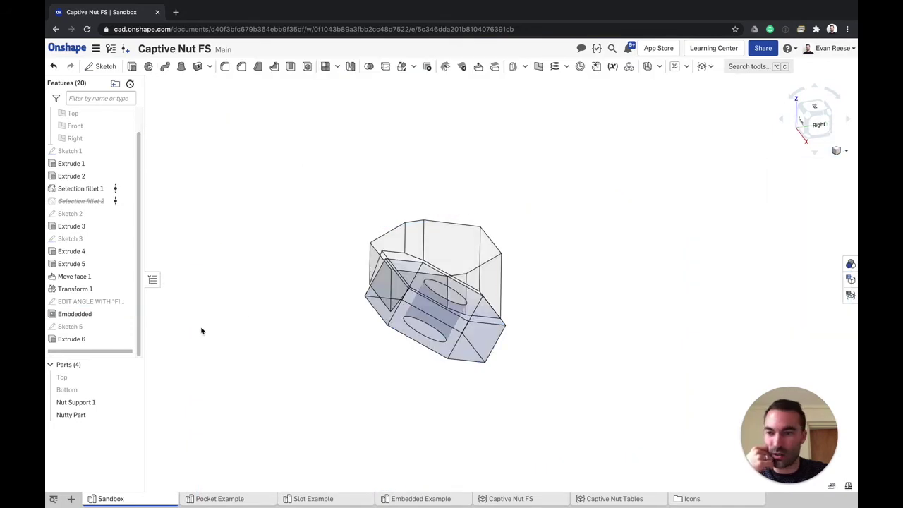
double_click(74, 314)
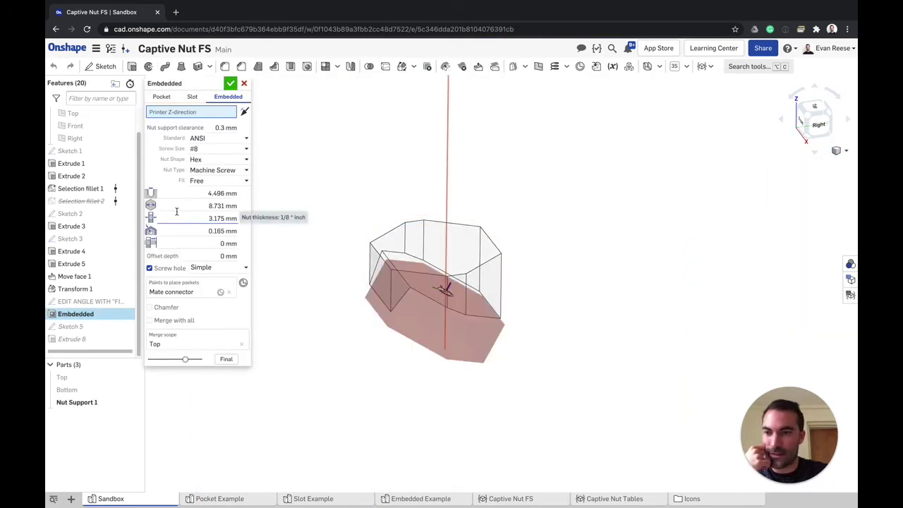
click(176, 240)
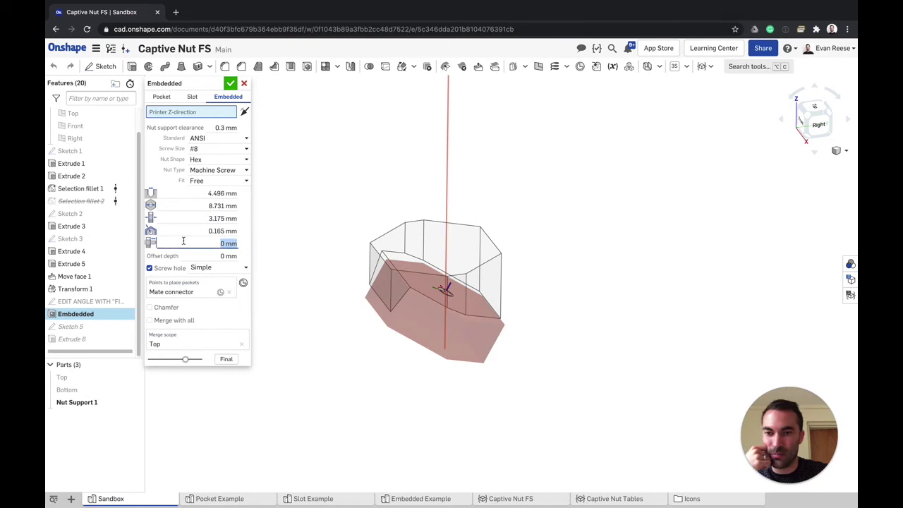
text(1)
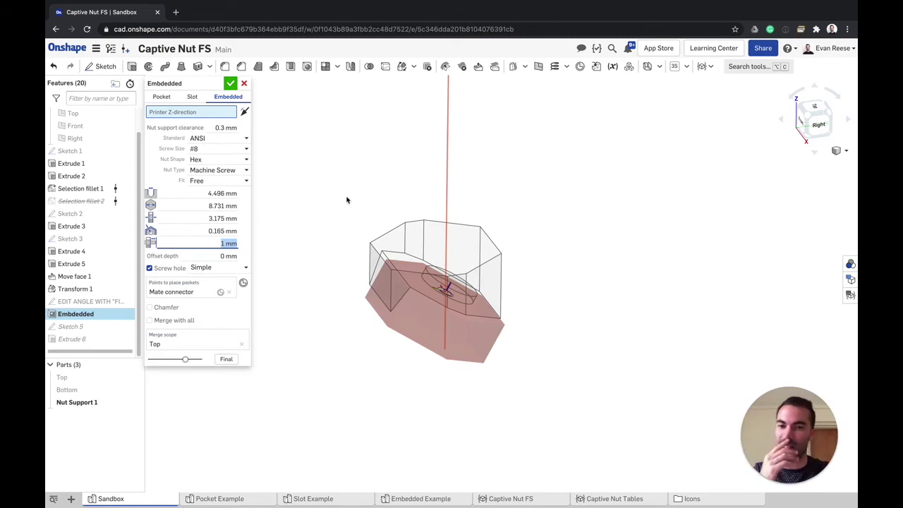
Activate the feature's Printer Z-direction selection and examine the direction arrow above the nut
scroll(361, 197, down, 5)
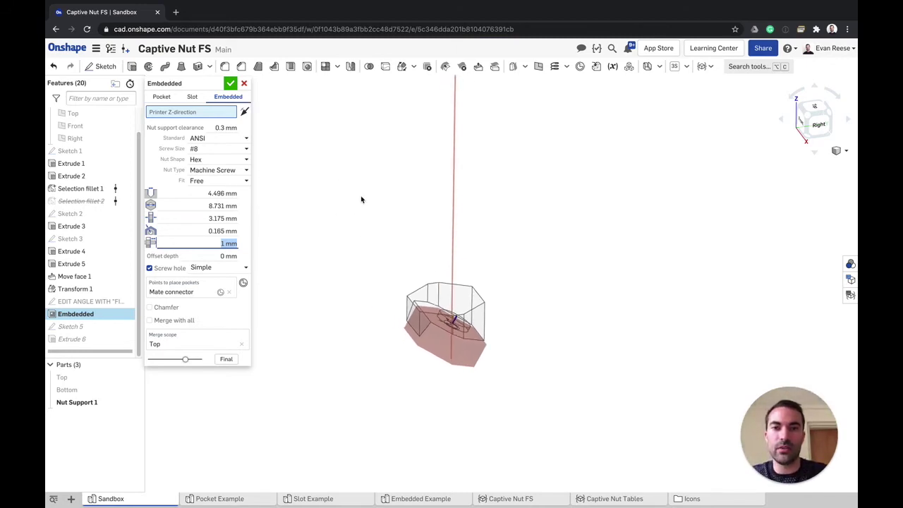
click(170, 114)
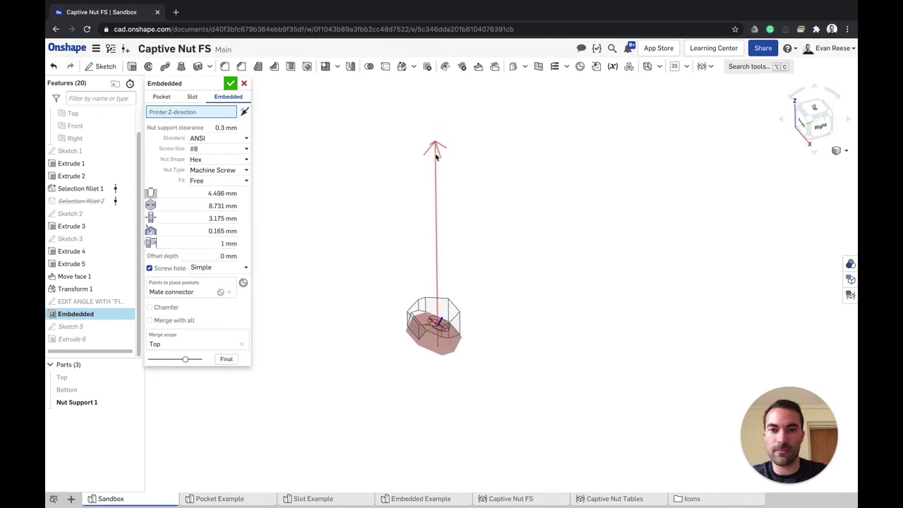
scroll(440, 149, down, 2)
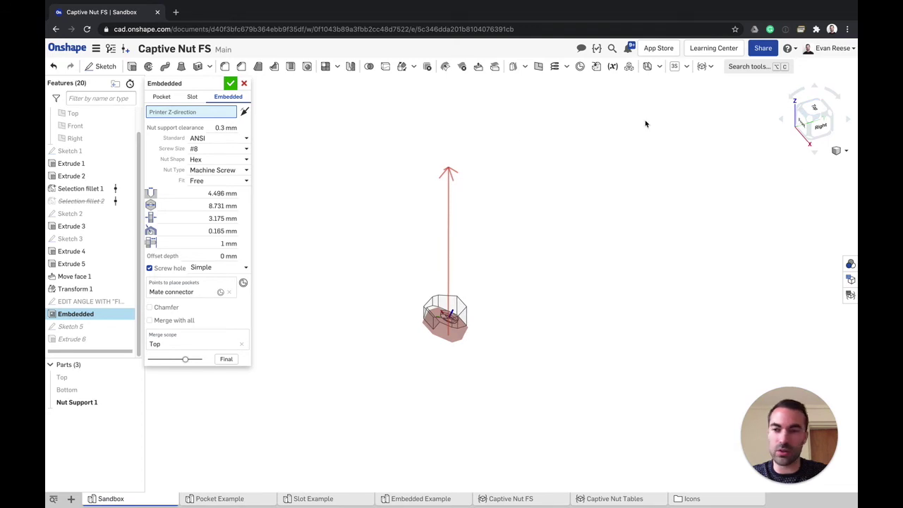
right_drag(640, 233, 605, 237)
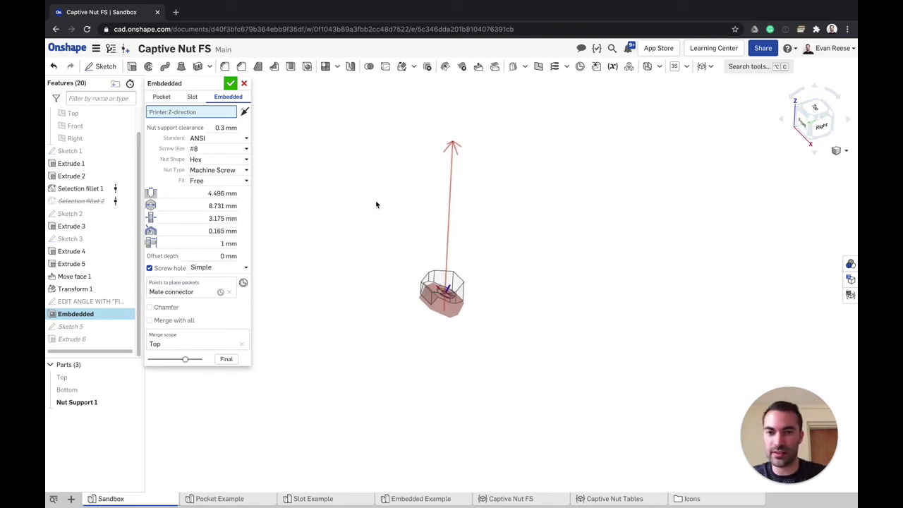
Inspect the Nut support clearance and nut clearance values of the Embdedded feature and accept the feature
click(221, 125)
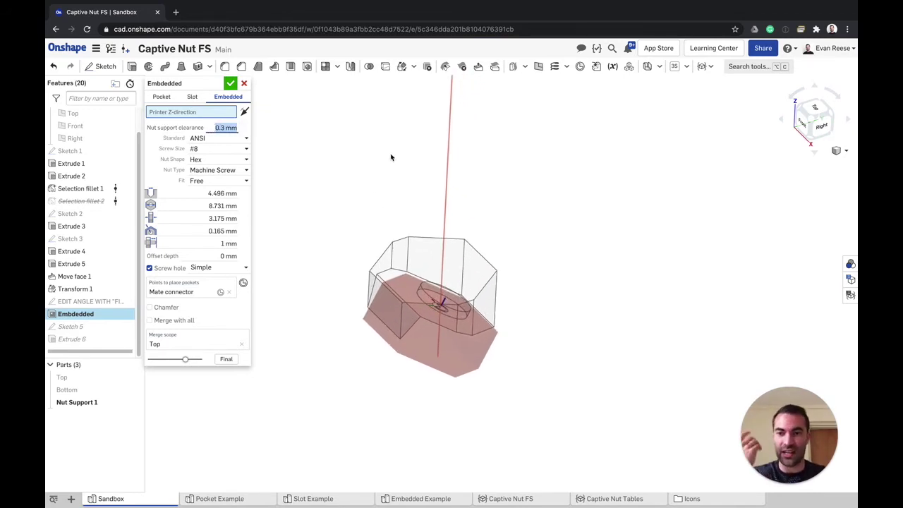
click(223, 231)
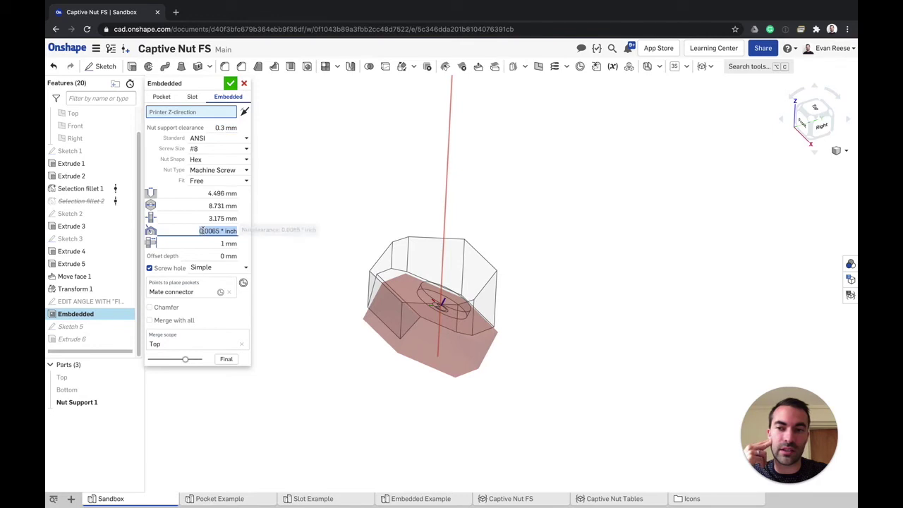
click(331, 195)
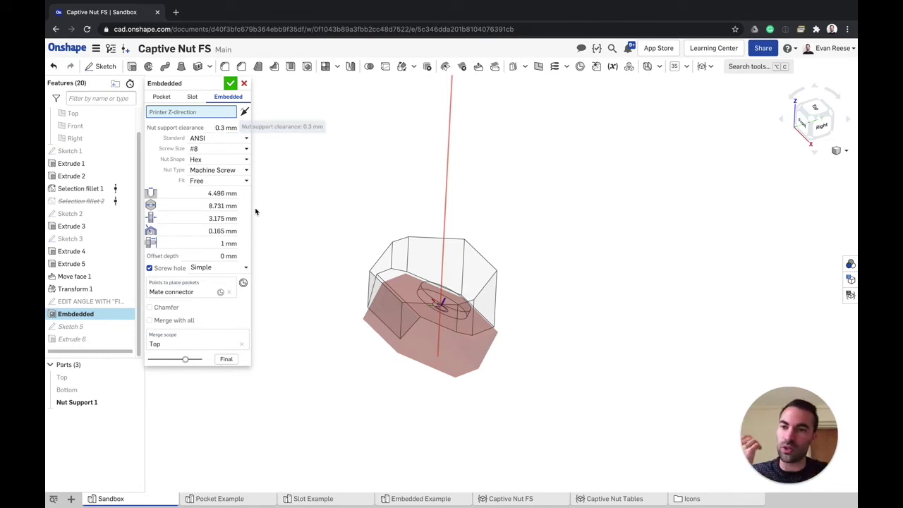
key(Return)
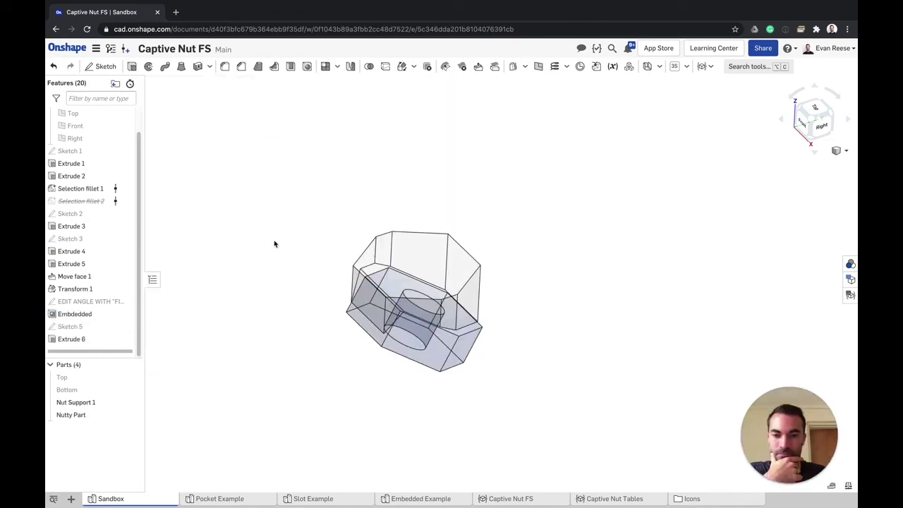
Open the Embedded Example and examine the nut supports inside the translucent joint
click(428, 499)
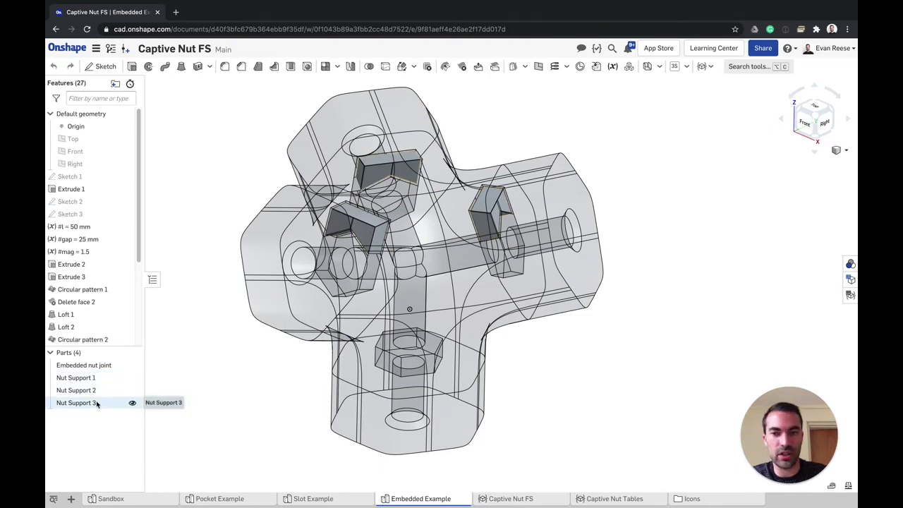
scroll(635, 197, down, 1)
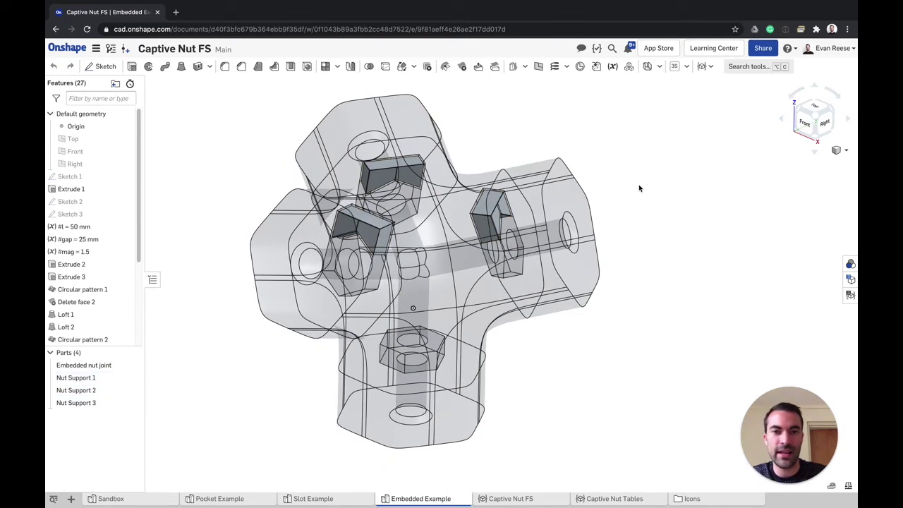
scroll(494, 392, down, 1)
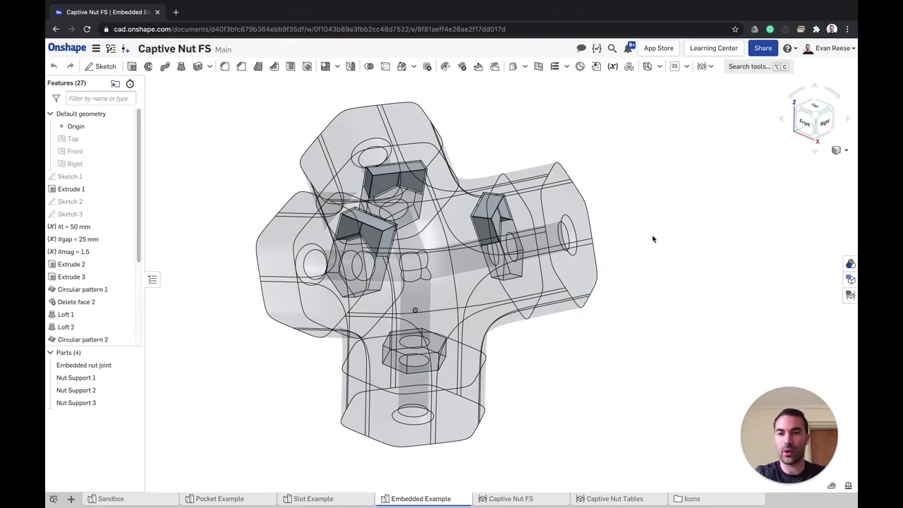
right_drag(673, 254, 669, 272)
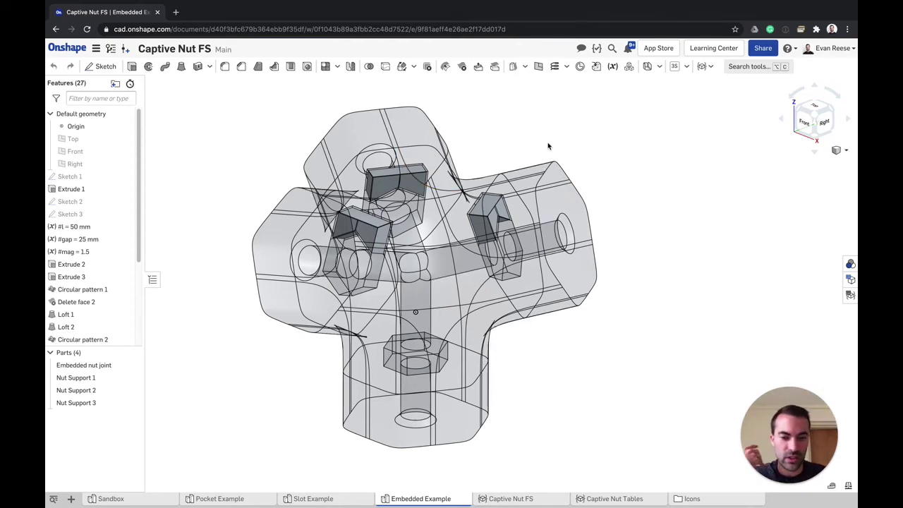
Open the Captive Nut FS source and look through its imports and the precondition's parameter definitions
click(534, 500)
scroll(810, 158, down, 3)
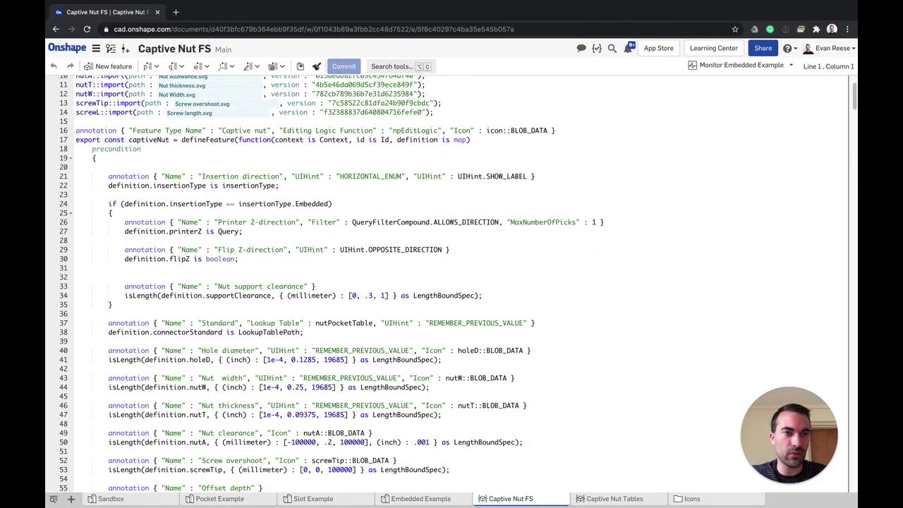
drag(854, 95, 855, 76)
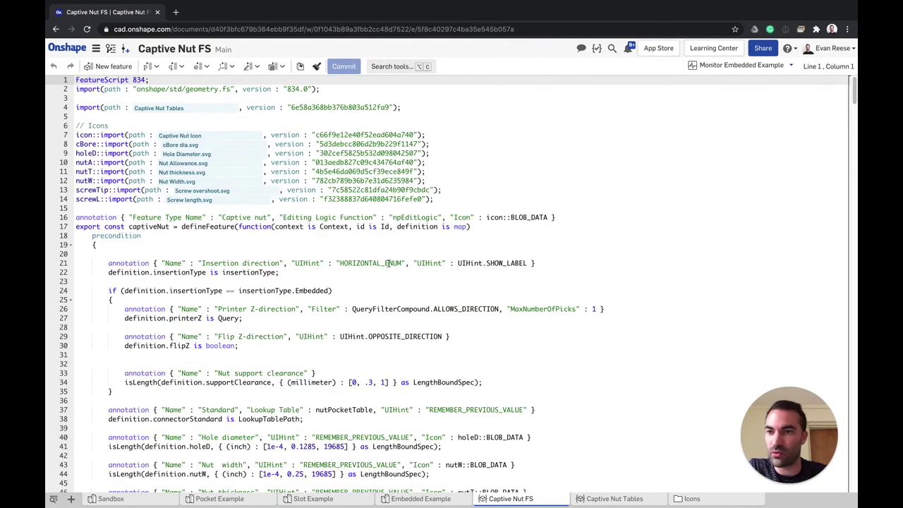
scroll(495, 220, down, 4)
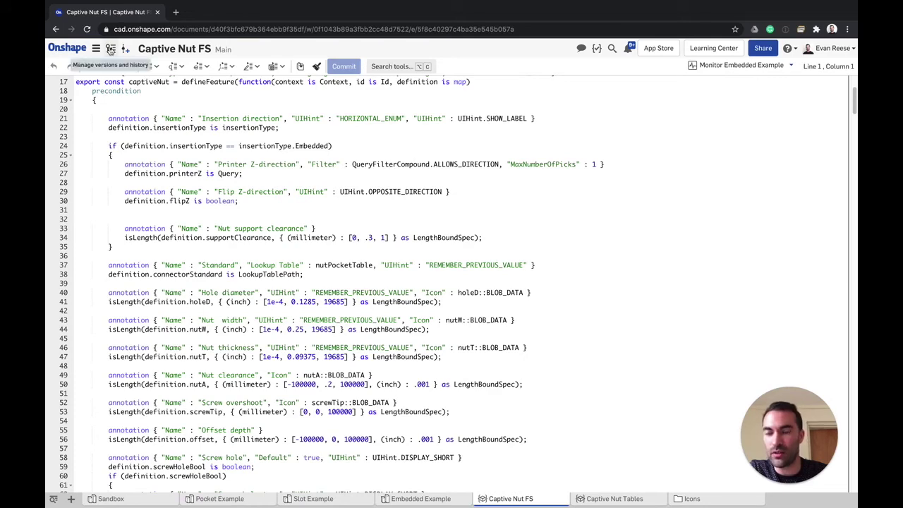
Open version V14 of the document from its version history and close the history list
click(111, 49)
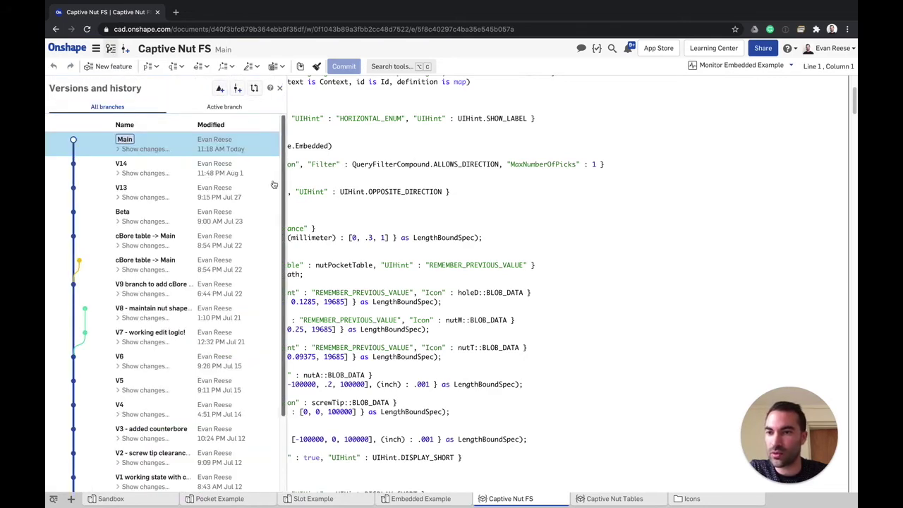
click(179, 167)
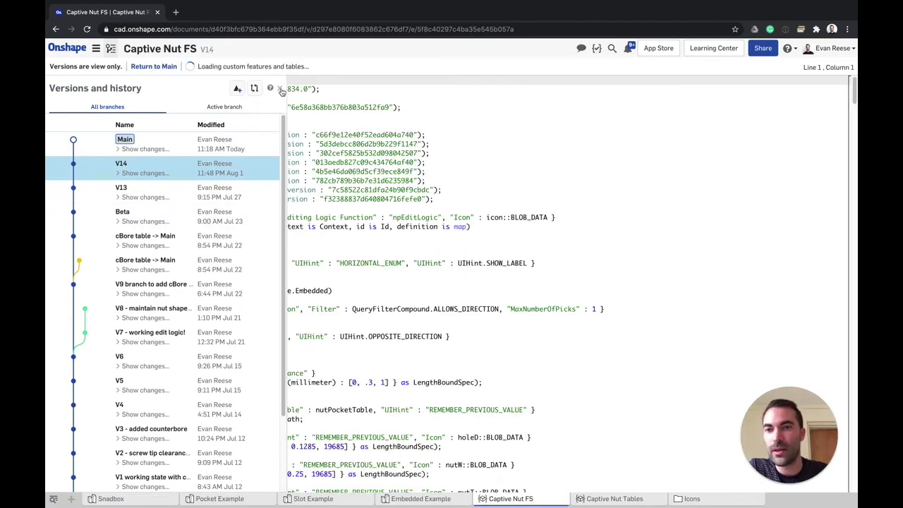
click(280, 89)
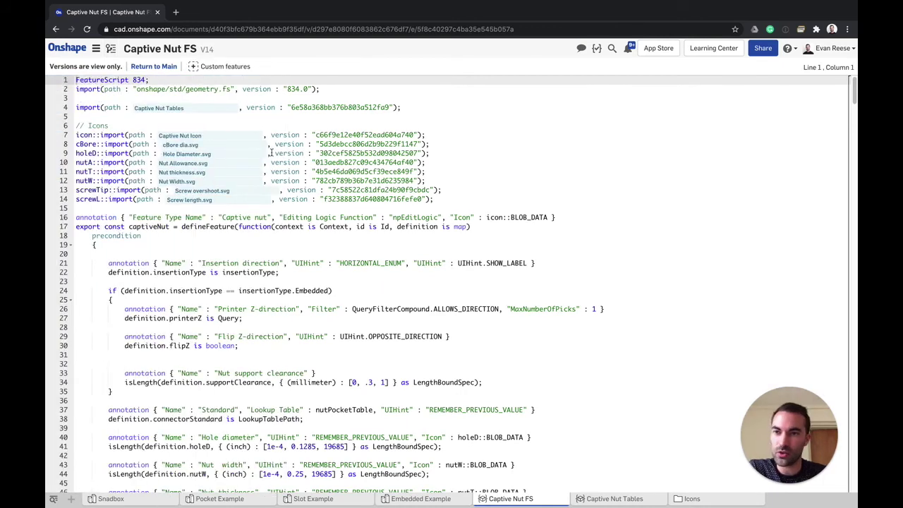
Remove the Captive nut custom feature from the toolbar and add it again from version V14
click(198, 67)
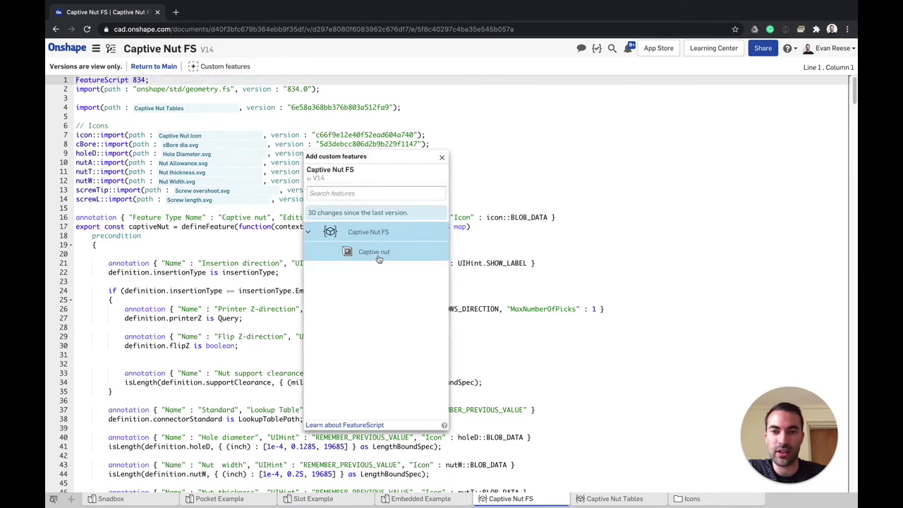
click(379, 255)
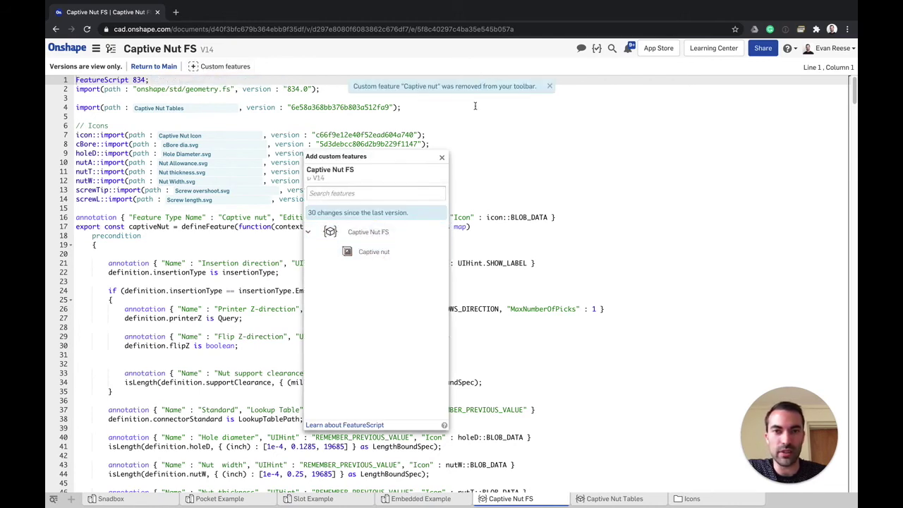
click(377, 252)
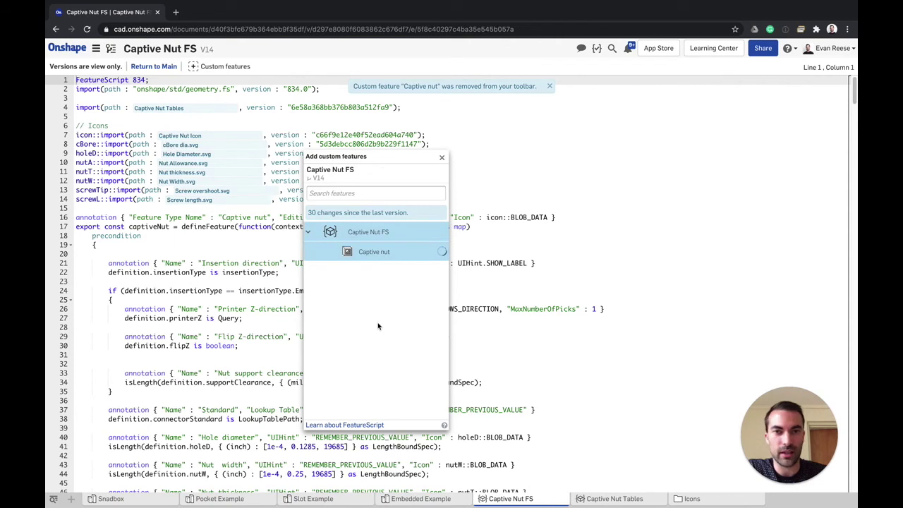
click(441, 158)
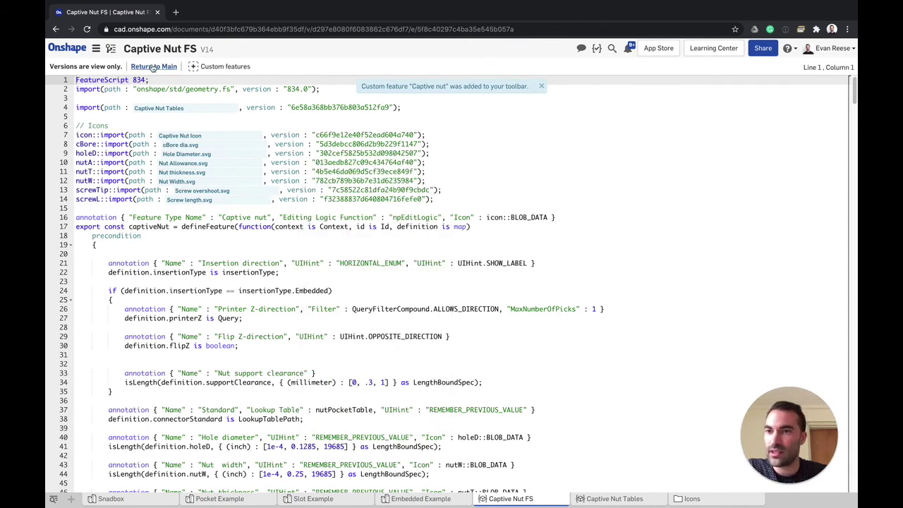
Return to the Main workspace and examine the Captive Nut Tables source, from the attribution comment through the ANSI and metric size entries
click(154, 67)
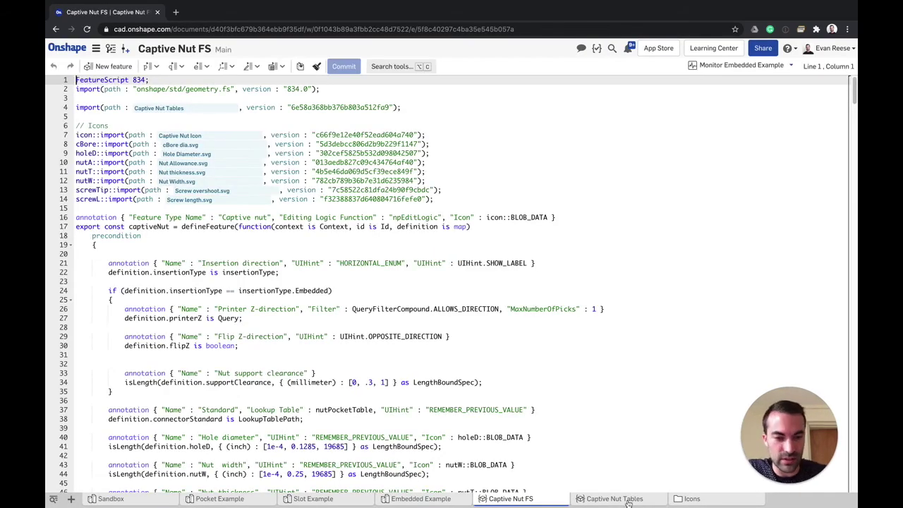
click(614, 499)
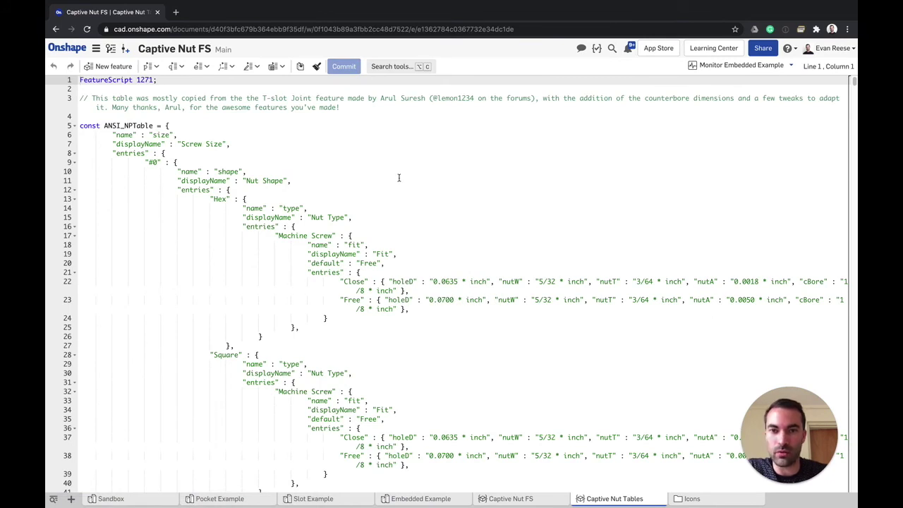
drag(381, 98, 536, 98)
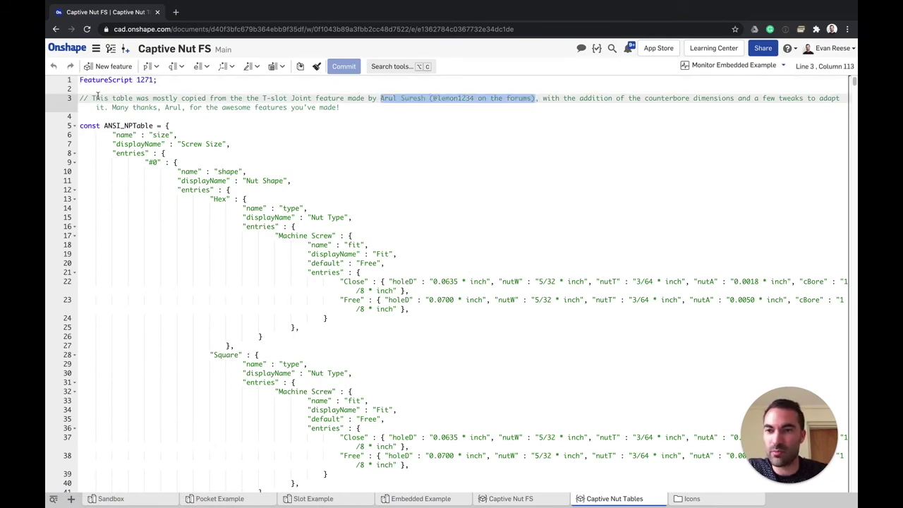
scroll(696, 127, down, 10)
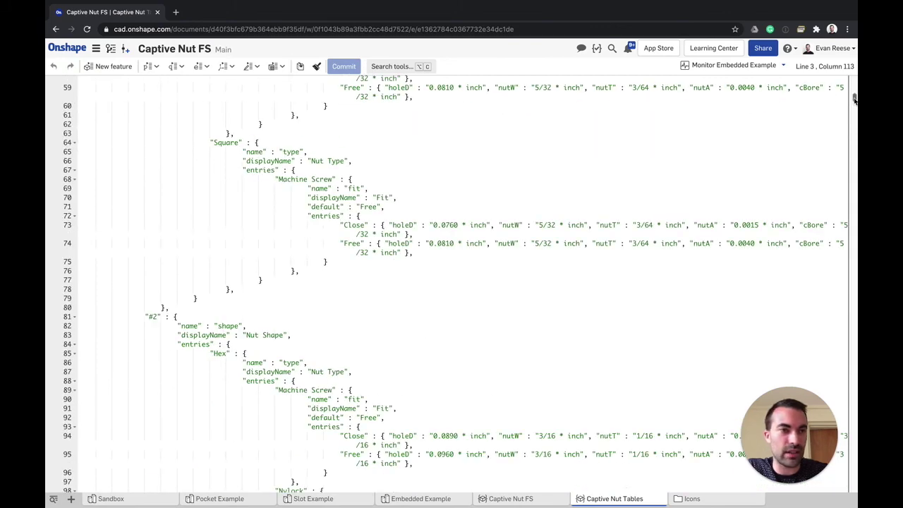
drag(853, 100, 853, 79)
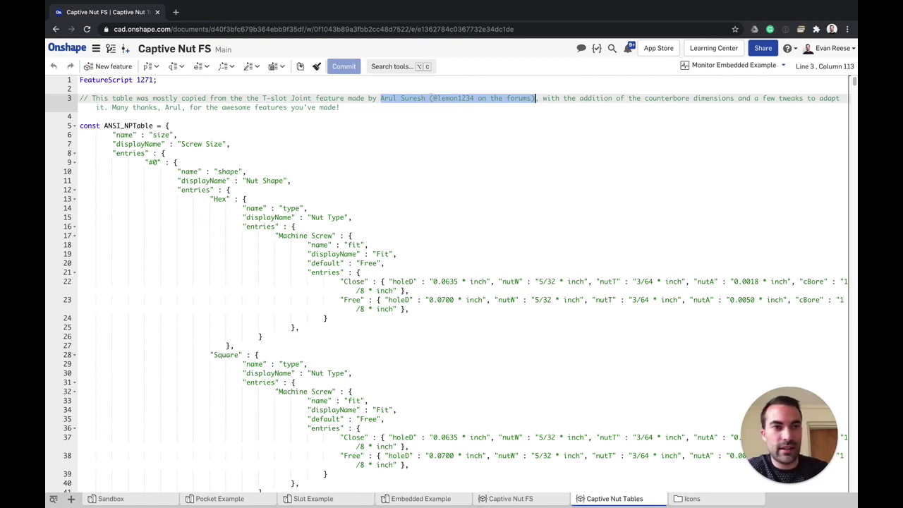
scroll(536, 98, down, 20)
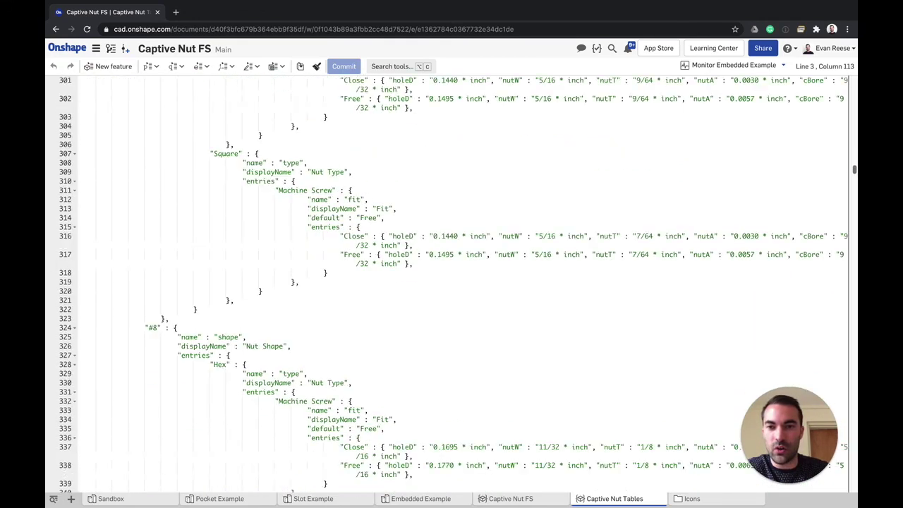
scroll(536, 98, up, 20)
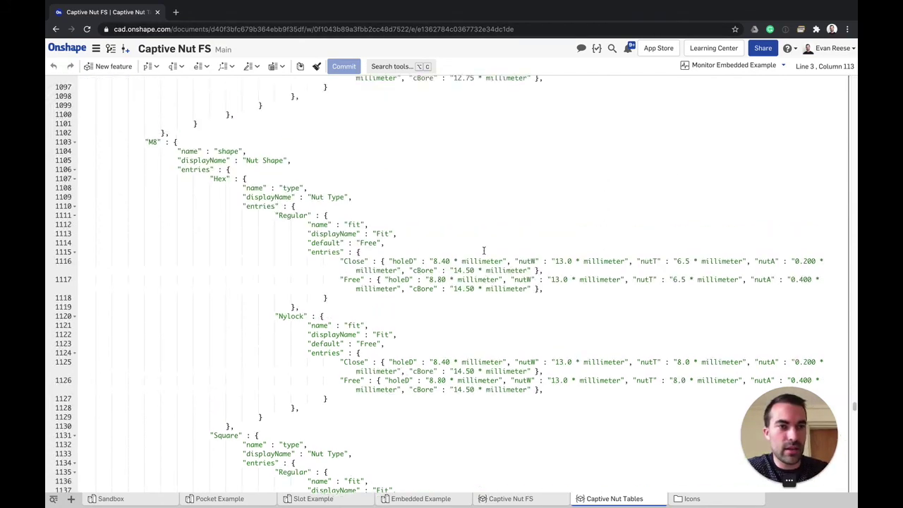
scroll(485, 250, up, 20)
scroll(493, 245, up, 10)
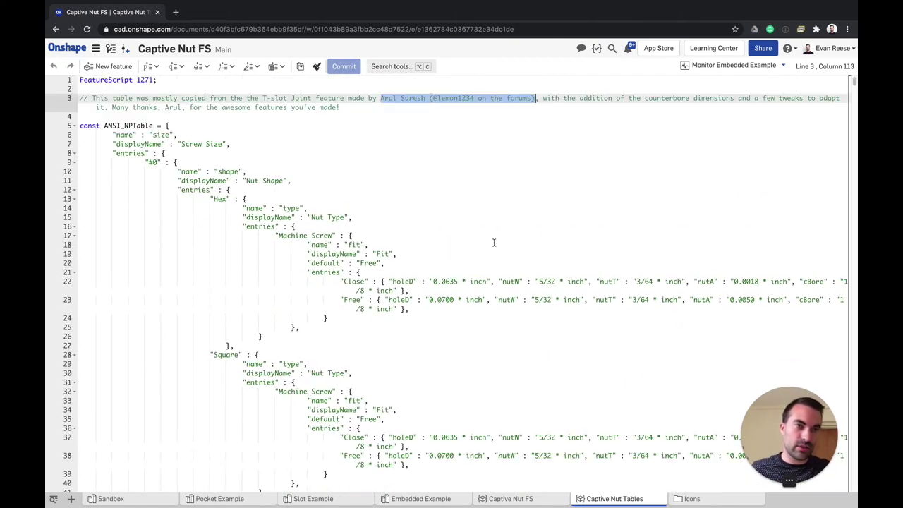